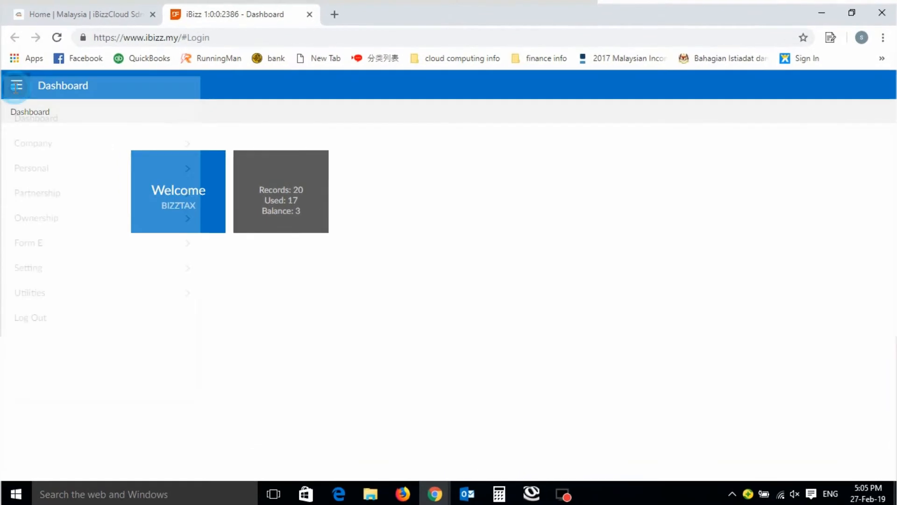
Open the 2017 worksheet list for the company BASB SDN BHD from company data entry
{"action": "left_click", "coordinate": [55, 142]}
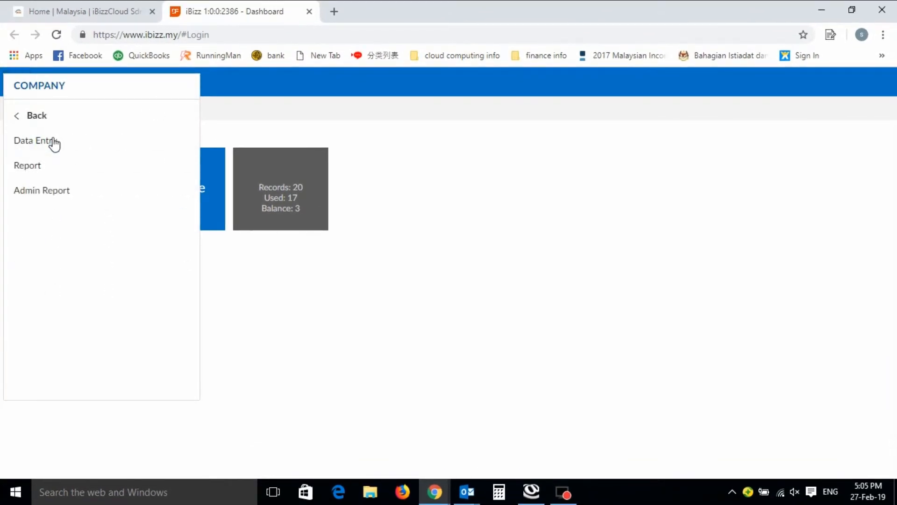
{"action": "left_click", "coordinate": [53, 141]}
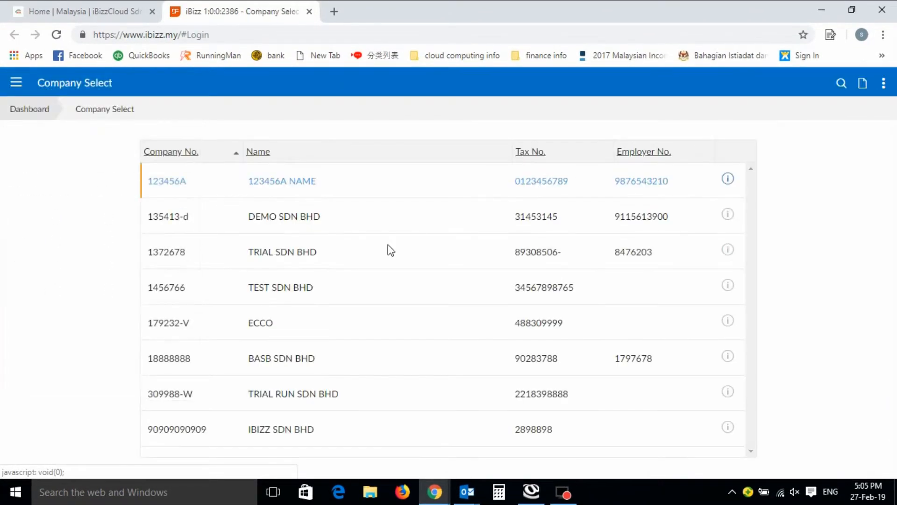
{"action": "left_click", "coordinate": [299, 361]}
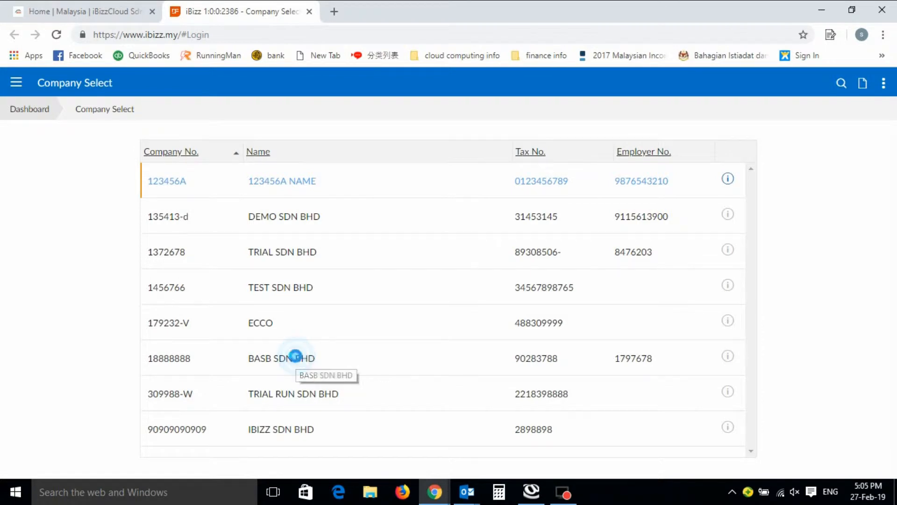
{"action": "left_click", "coordinate": [178, 219]}
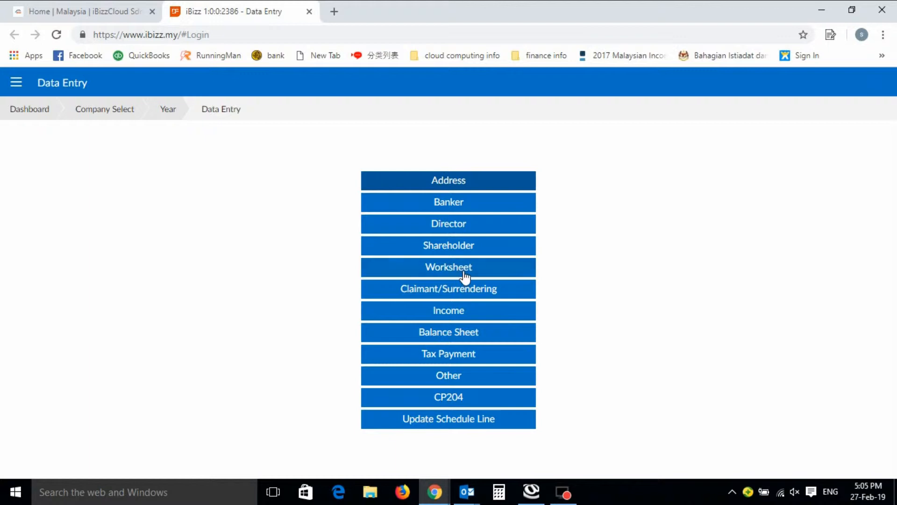
{"action": "left_click", "coordinate": [464, 276]}
{"action": "left_click", "coordinate": [465, 277]}
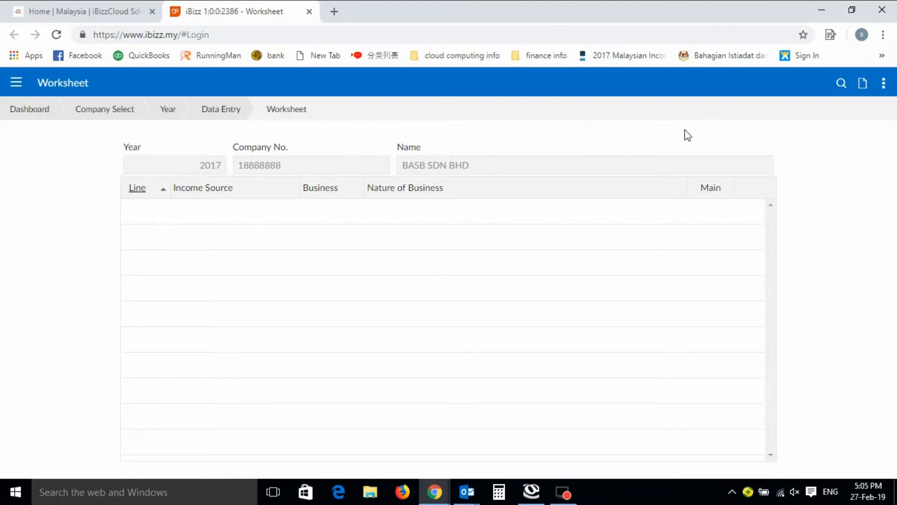
Start a new worksheet income record with income source Business and mark it as the main business
{"action": "left_click", "coordinate": [863, 86]}
{"action": "left_click", "coordinate": [759, 145]}
{"action": "left_click", "coordinate": [747, 159]}
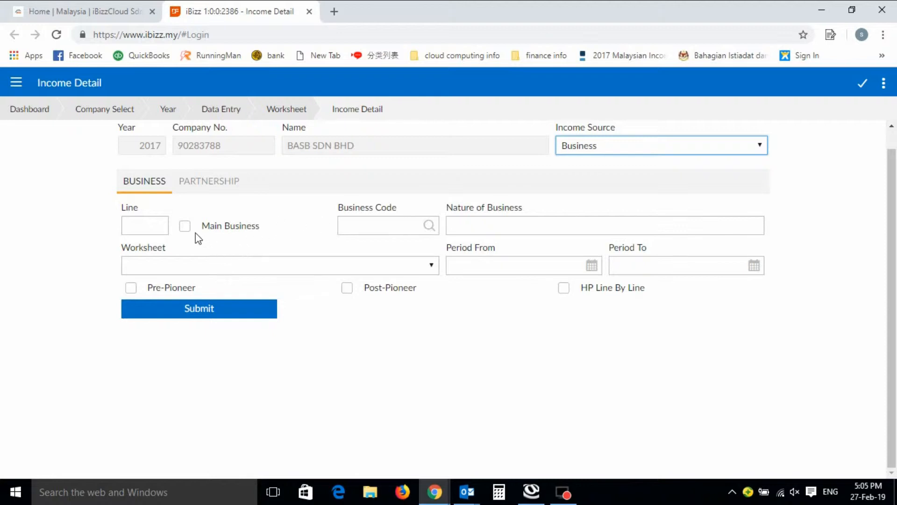
{"action": "left_click", "coordinate": [184, 227]}
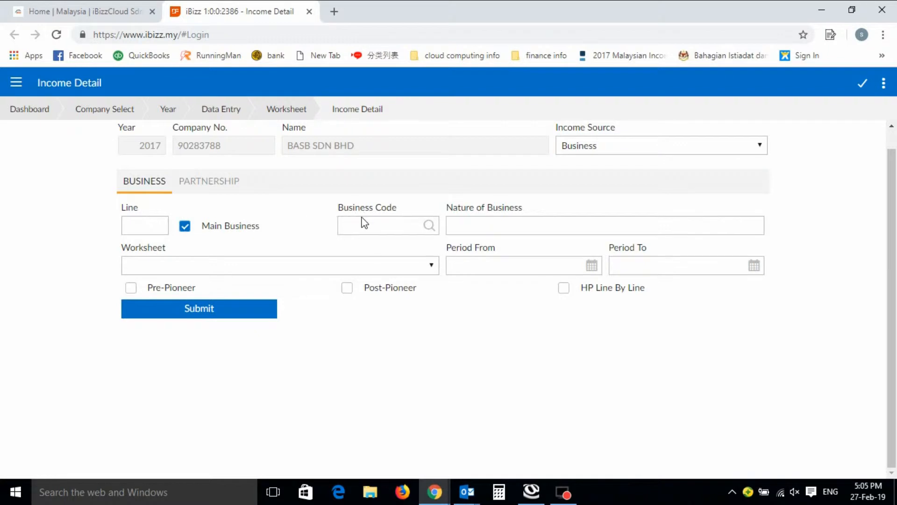
Search the business code list for 62010 and assign that code to the income record
{"action": "left_click", "coordinate": [430, 227]}
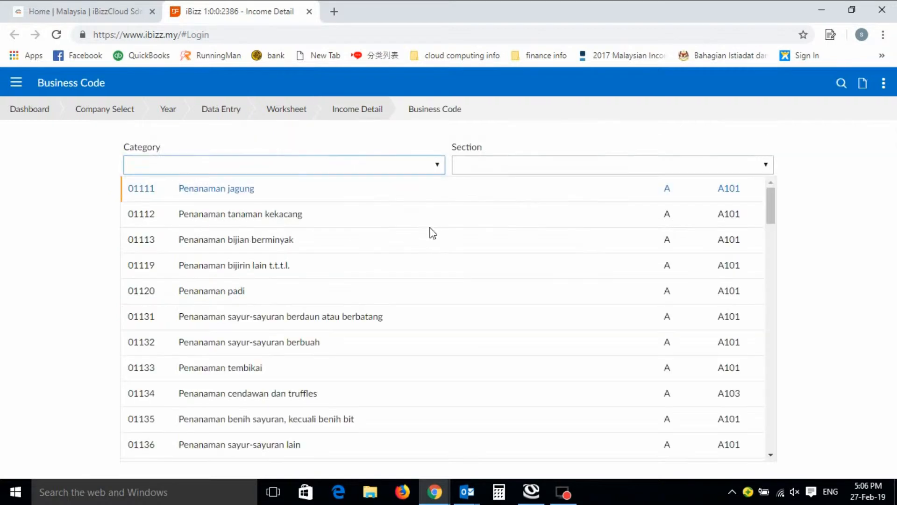
{"action": "left_click_drag", "start_coordinate": [769, 204], "coordinate": [768, 350]}
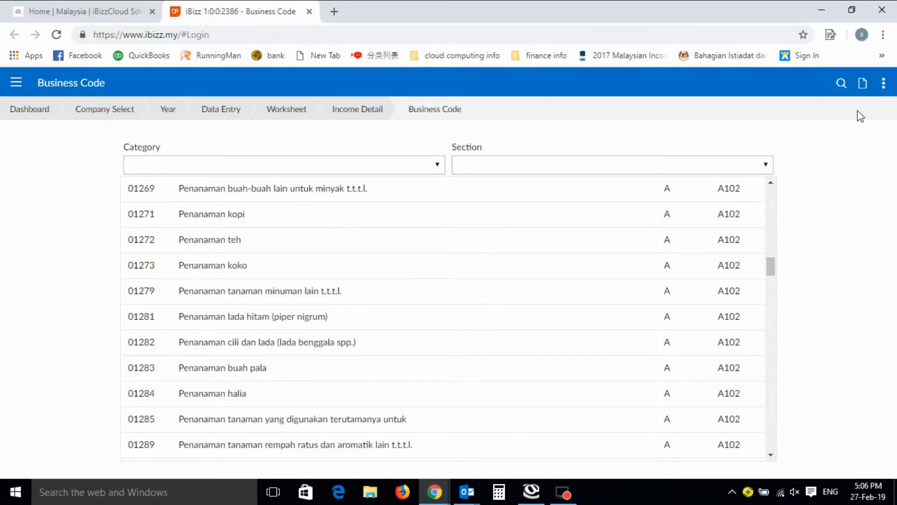
{"action": "left_click", "coordinate": [841, 96]}
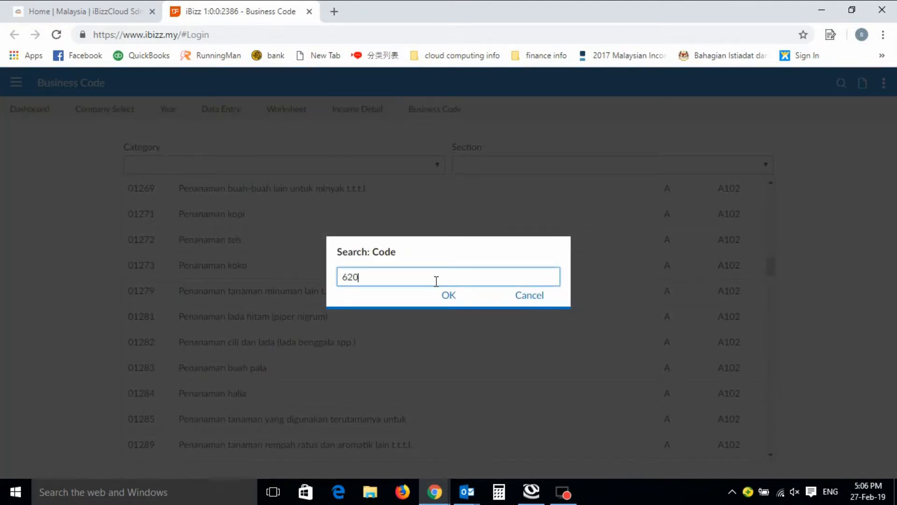
{"action": "type", "text": "62010"}
{"action": "left_click", "coordinate": [456, 302]}
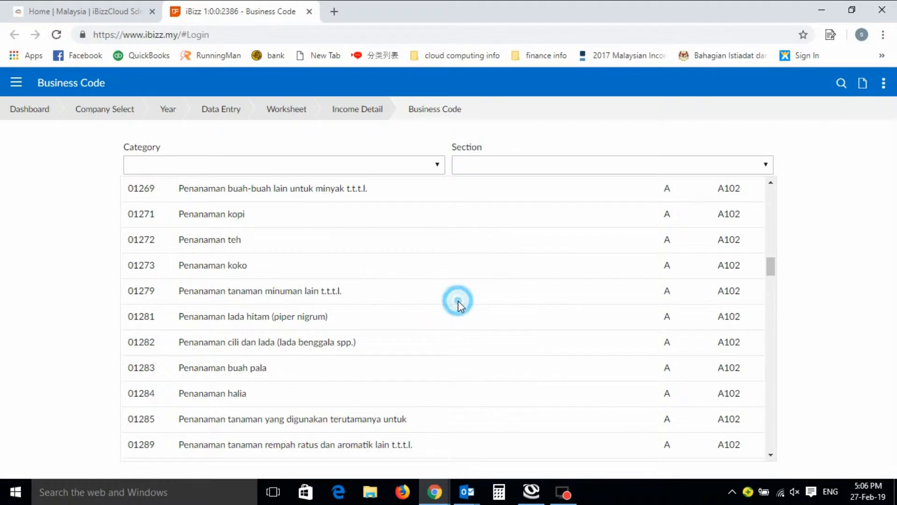
{"action": "left_click", "coordinate": [249, 318]}
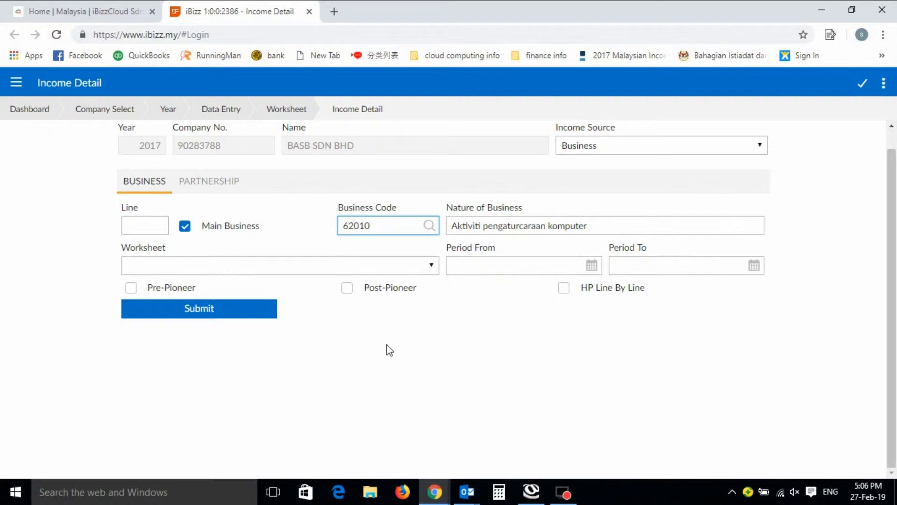
Set the worksheet type to HK-PC1 - General & Partnership Business and submit the income record
{"action": "left_click", "coordinate": [432, 265]}
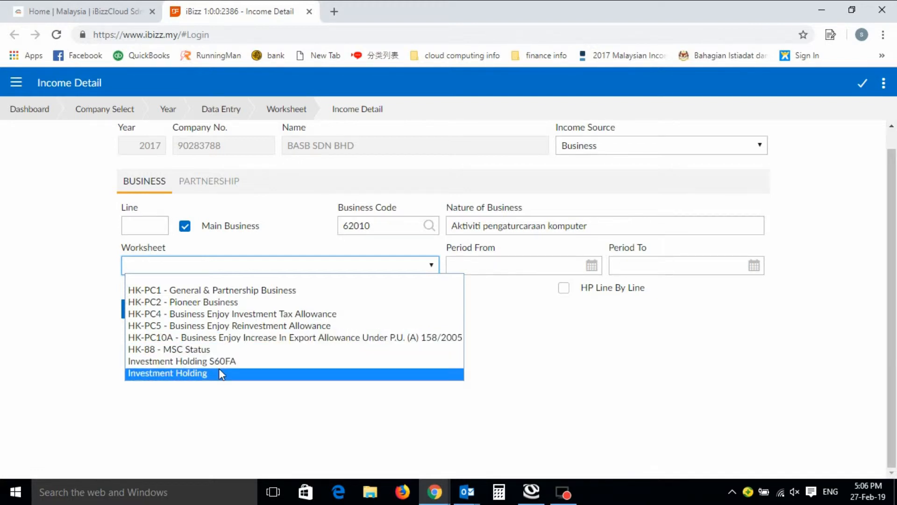
{"action": "left_click", "coordinate": [263, 290]}
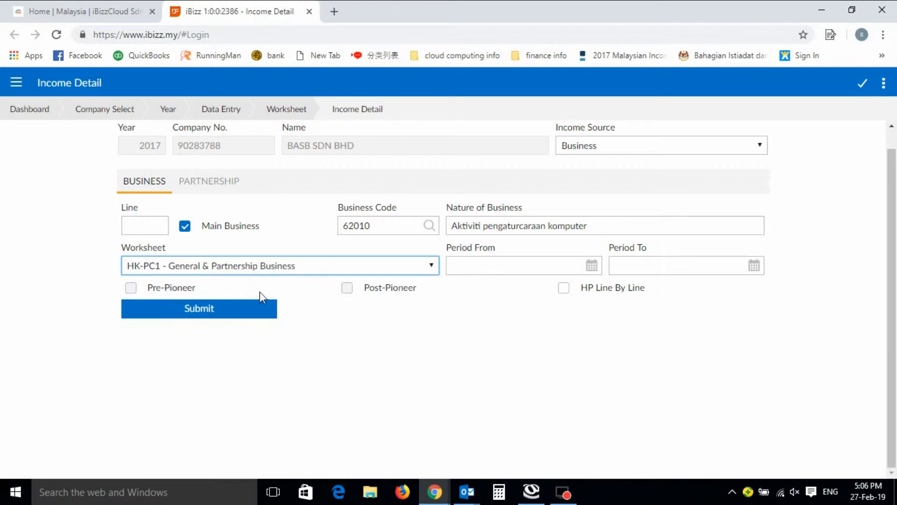
{"action": "left_click", "coordinate": [233, 321]}
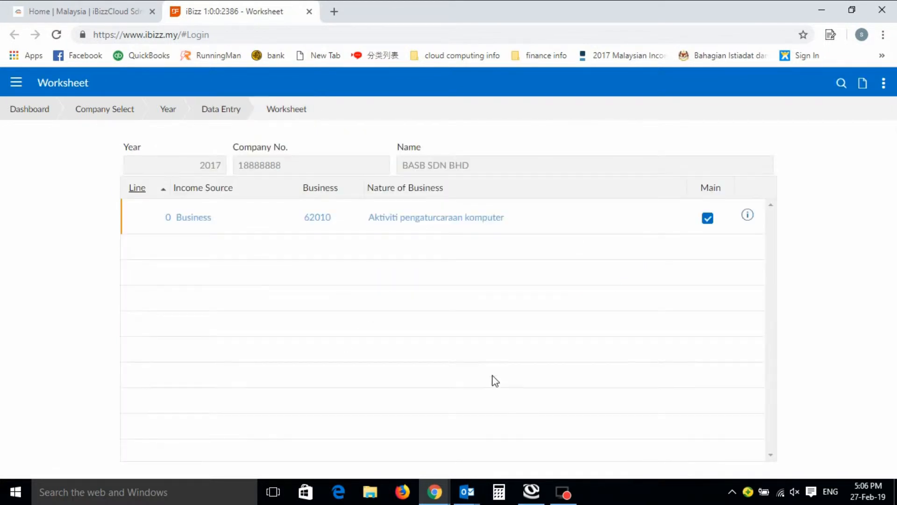
Open the business income line, look at its HK form and return to the Business page
{"action": "left_click", "coordinate": [200, 222]}
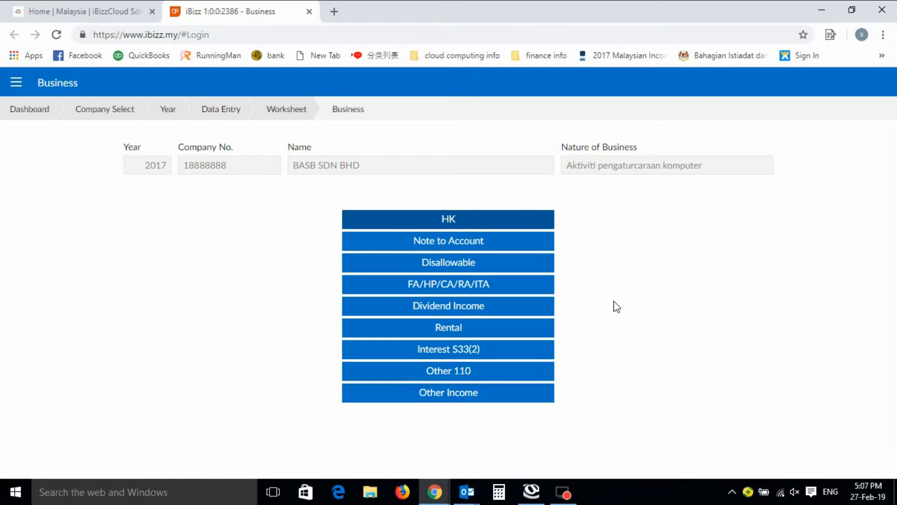
{"action": "left_click", "coordinate": [448, 220]}
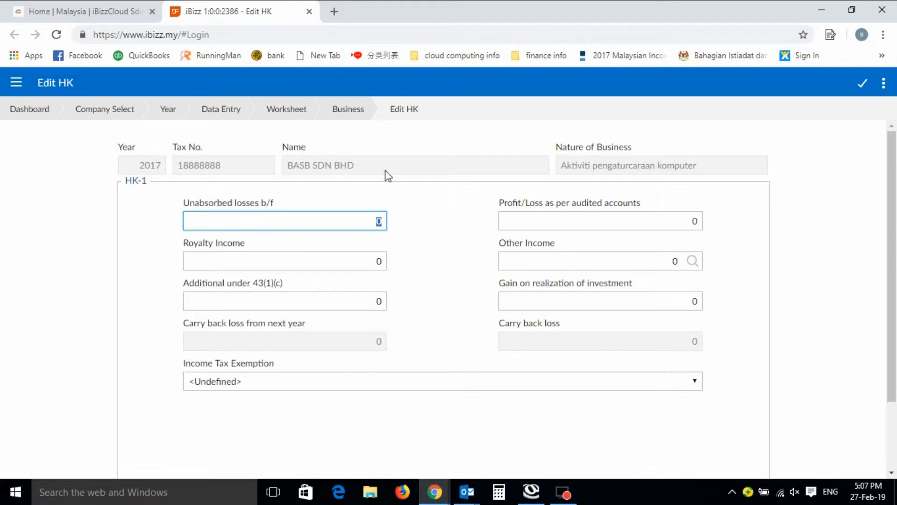
{"action": "left_click", "coordinate": [341, 112]}
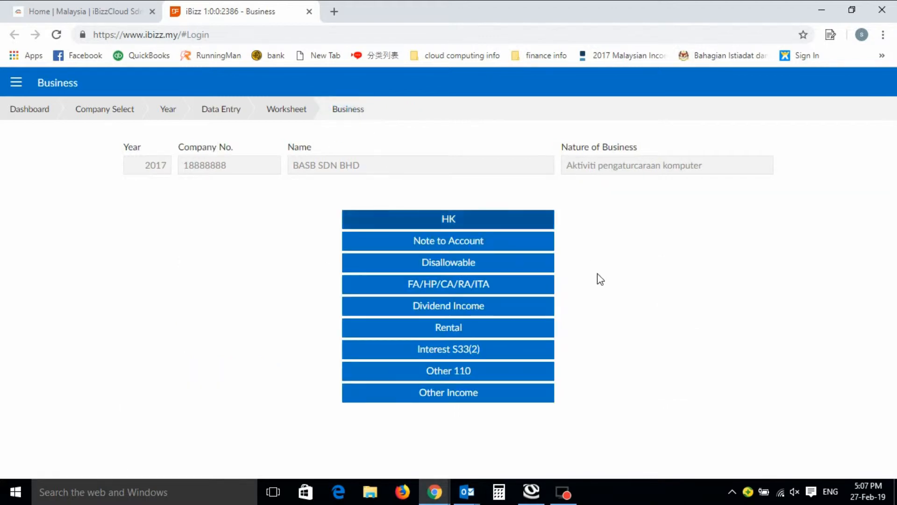
Add note 1 to the account, titled ADVERTISEMENT with an amount of 1000, and submit it
{"action": "left_click", "coordinate": [479, 241]}
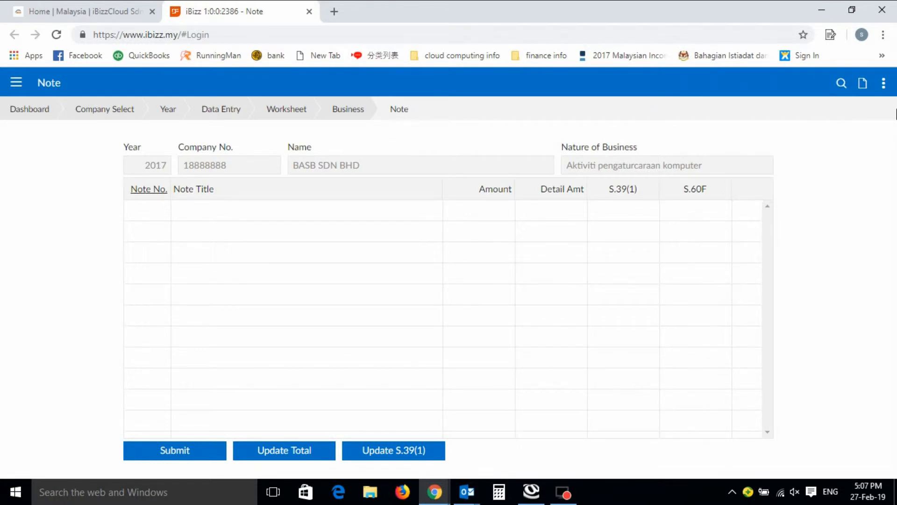
{"action": "left_click", "coordinate": [862, 85]}
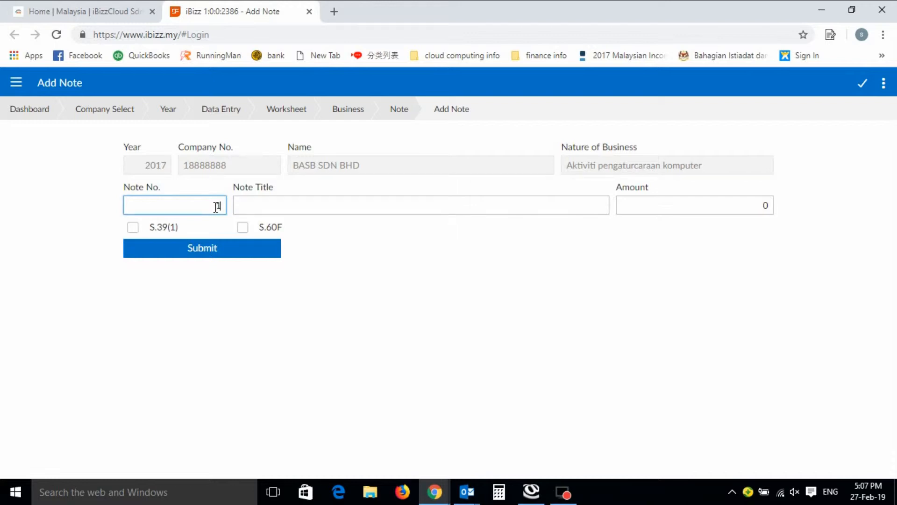
{"action": "key", "text": "Tab"}
{"action": "type", "text": "ADVERTISEME"}
{"action": "key", "text": "Tab"}
{"action": "type", "text": "10"}
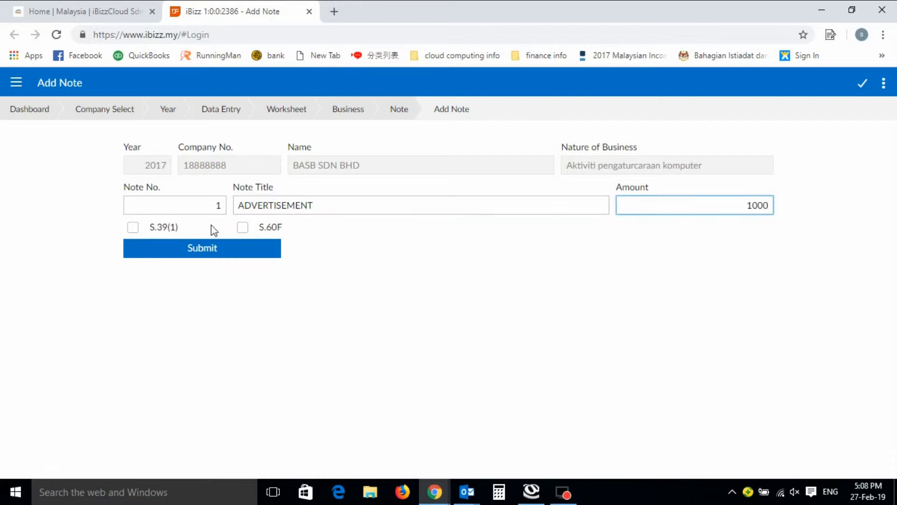
{"action": "left_click", "coordinate": [206, 251]}
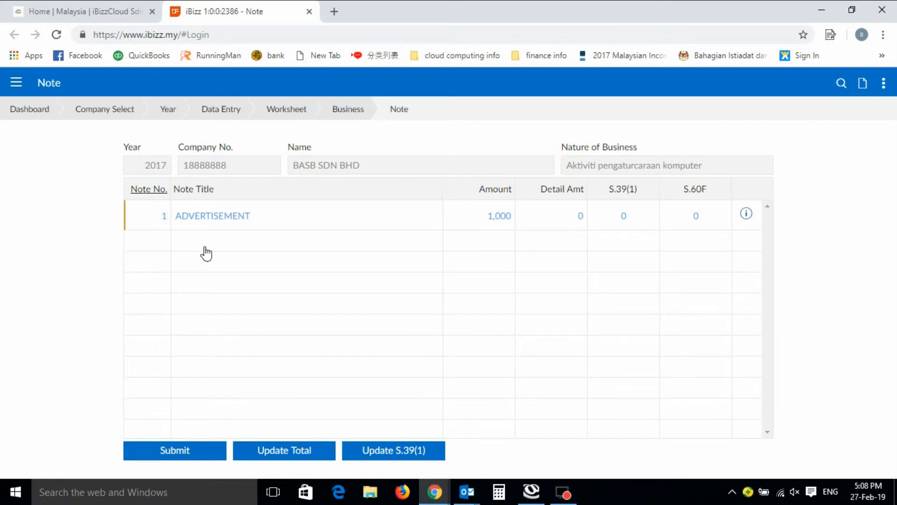
Add expense line 1 to the ADVERTISEMENT note with payee THE STAR, description ADVERTISEMENT and absorb 90%, submitting the line and the note details
{"action": "left_click", "coordinate": [229, 219]}
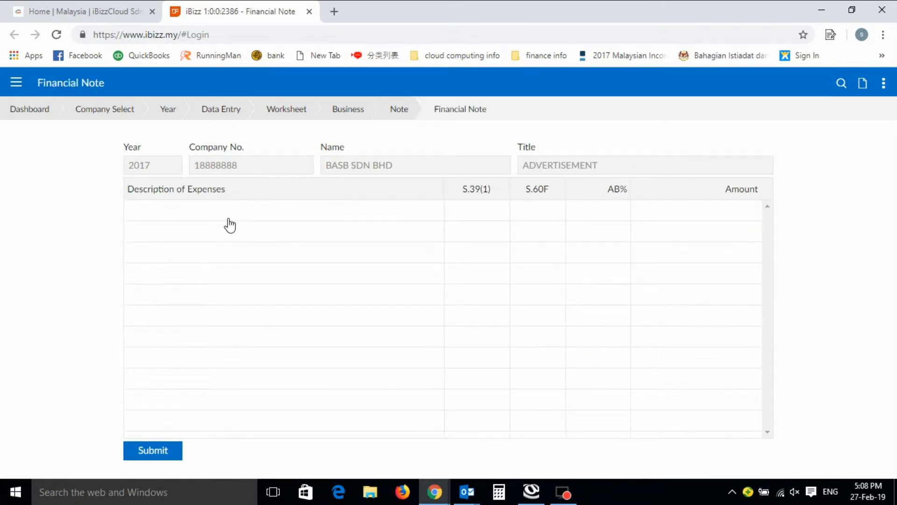
{"action": "left_click", "coordinate": [863, 83]}
{"action": "type", "text": "1"}
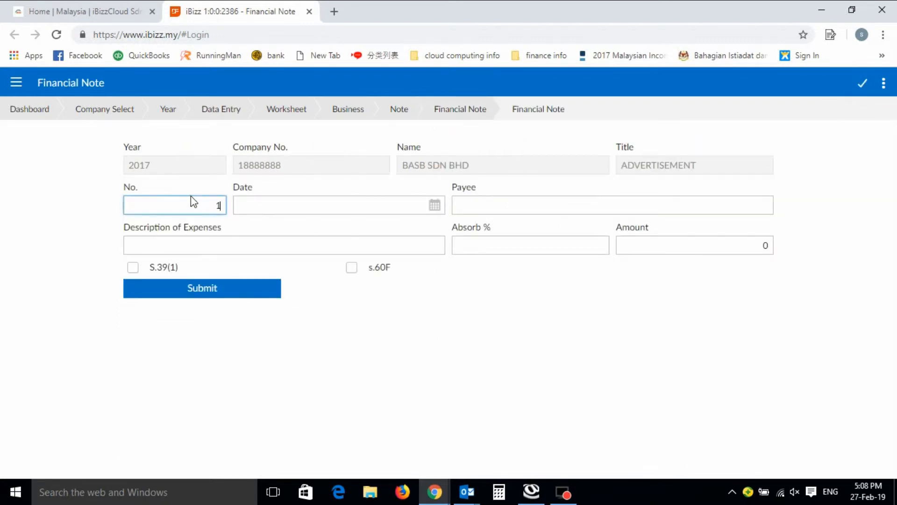
{"action": "key", "text": "Tab"}
{"action": "key", "text": "Tab"}
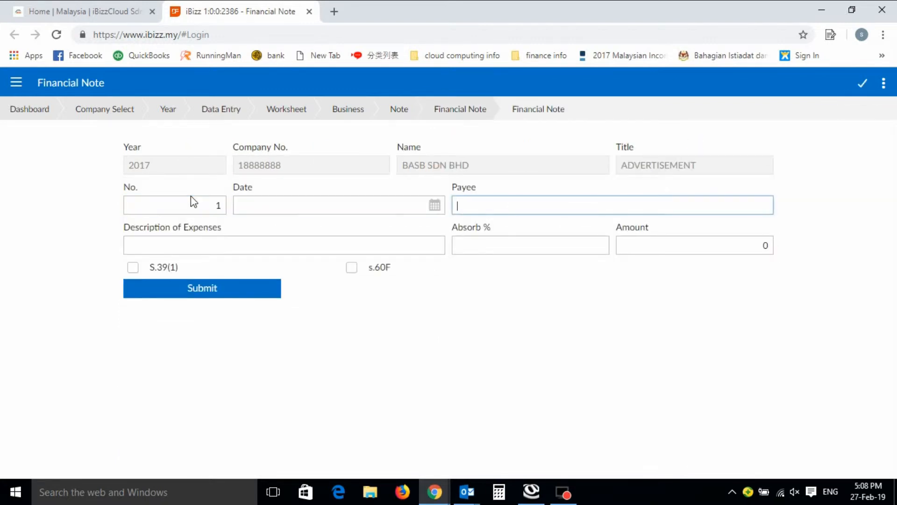
{"action": "type", "text": "THE STAR"}
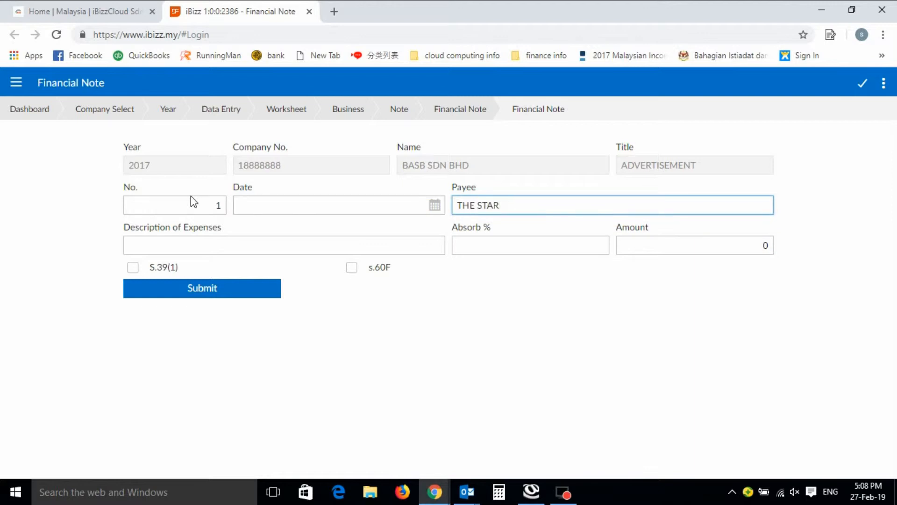
{"action": "key", "text": "Tab"}
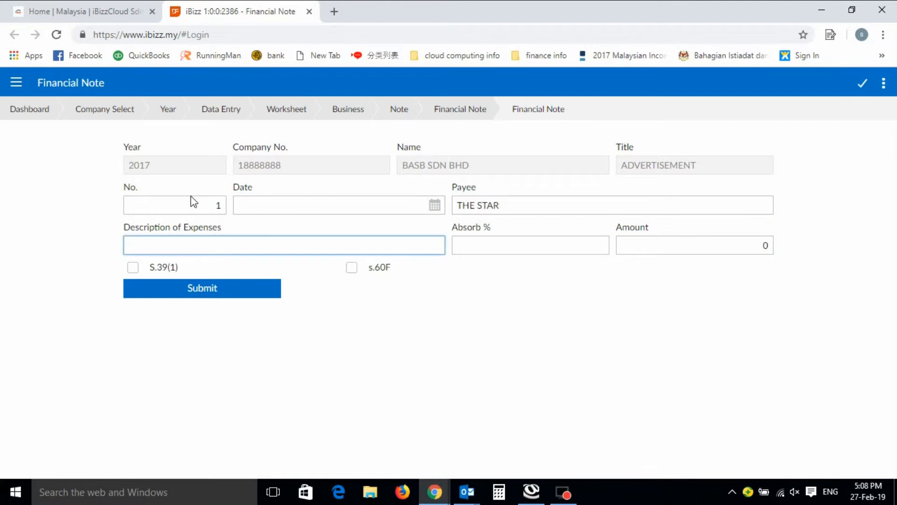
{"action": "type", "text": "ADVERTISEMENT"}
{"action": "key", "text": "Tab"}
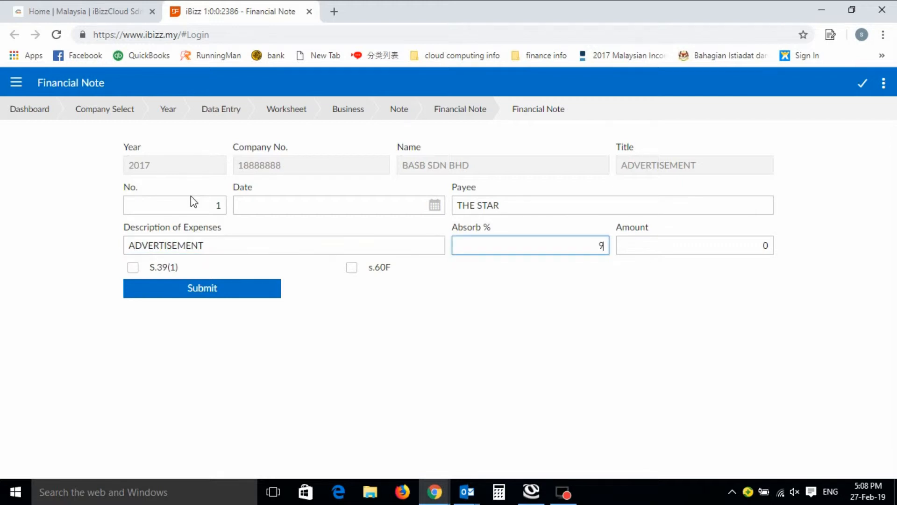
{"action": "left_click", "coordinate": [193, 290]}
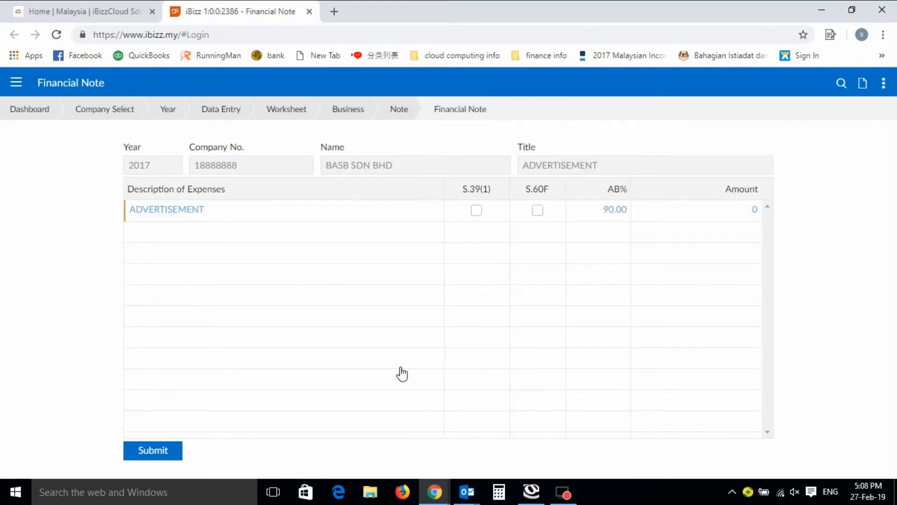
{"action": "left_click", "coordinate": [151, 451]}
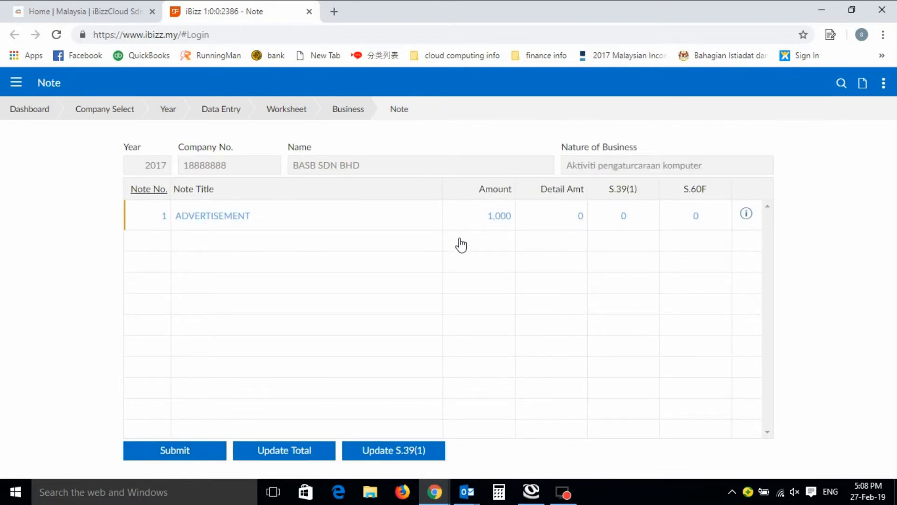
Add expense line 2 to the ADVERTISEMENT note with description ADVERTISEMENT 2, amount 910 and S.39(1) ticked, submitting the line and the note details
{"action": "left_click", "coordinate": [235, 218]}
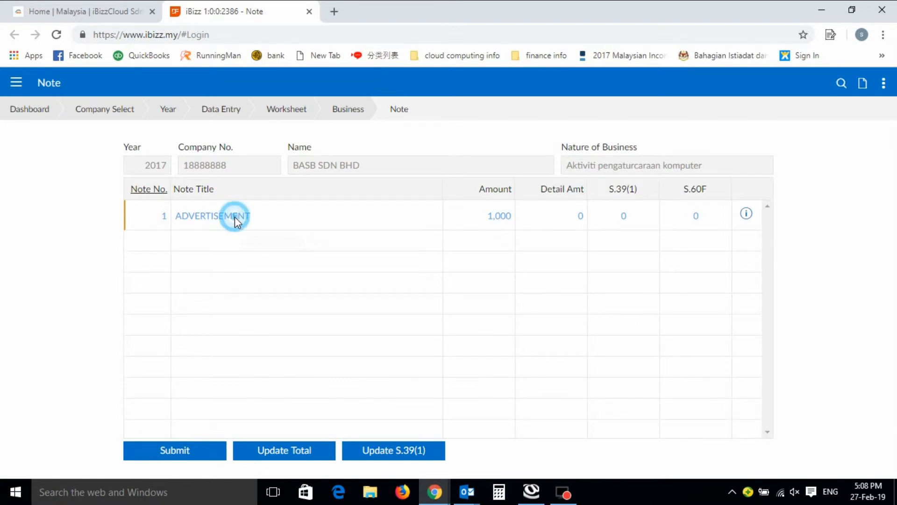
{"action": "left_click", "coordinate": [862, 88]}
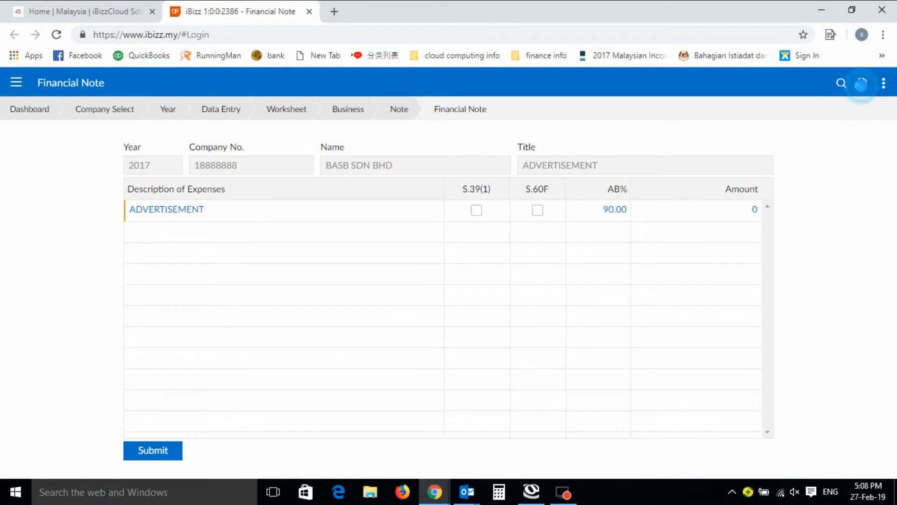
{"action": "key", "text": "Tab"}
{"action": "key", "text": "Tab"}
{"action": "key", "text": "Tab"}
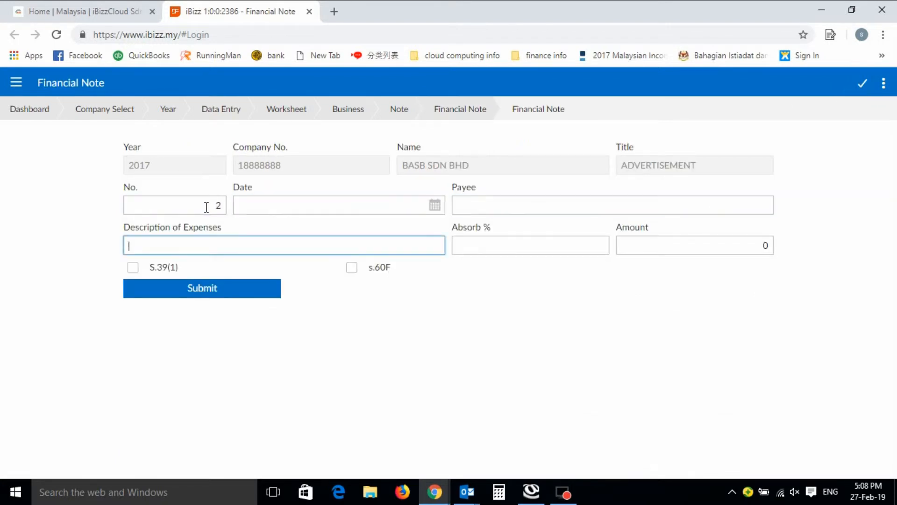
{"action": "type", "text": "ADVERTISEMENT"}
{"action": "key", "text": "Tab"}
{"action": "key", "text": "Tab"}
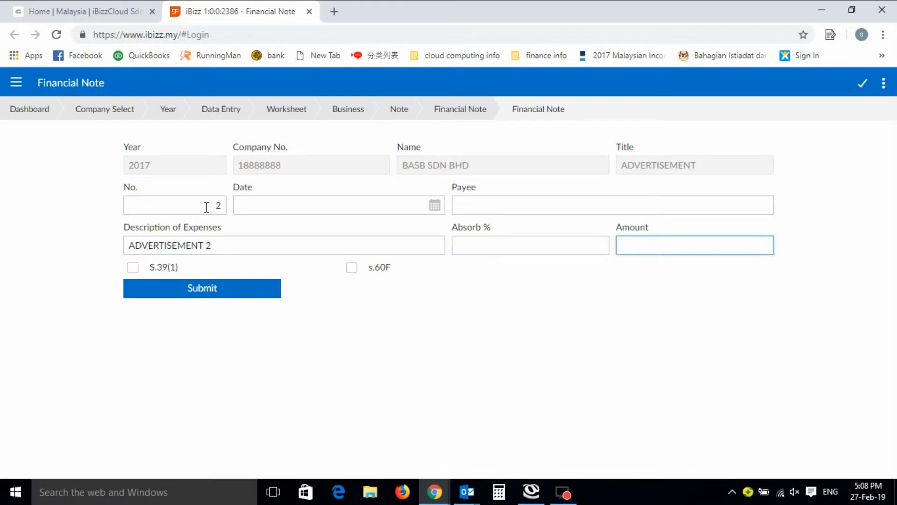
{"action": "type", "text": "910"}
{"action": "left_click", "coordinate": [134, 269]}
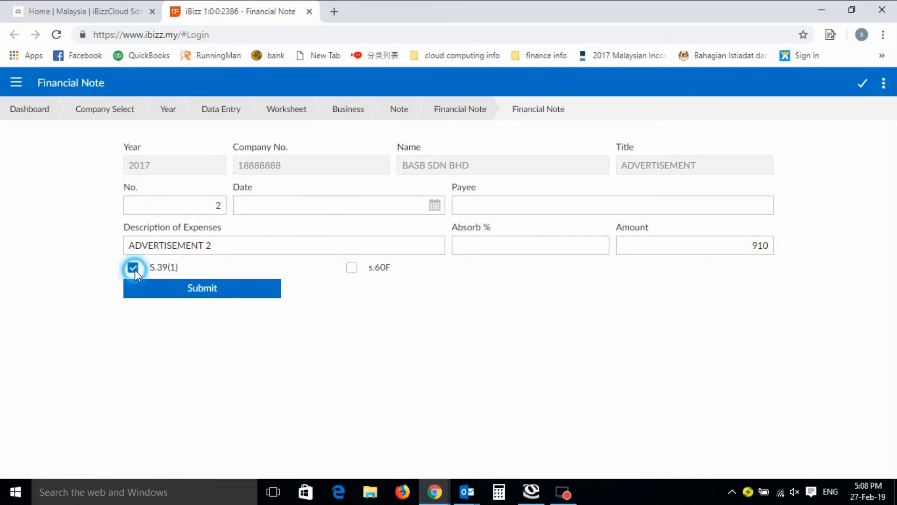
{"action": "left_click", "coordinate": [199, 295]}
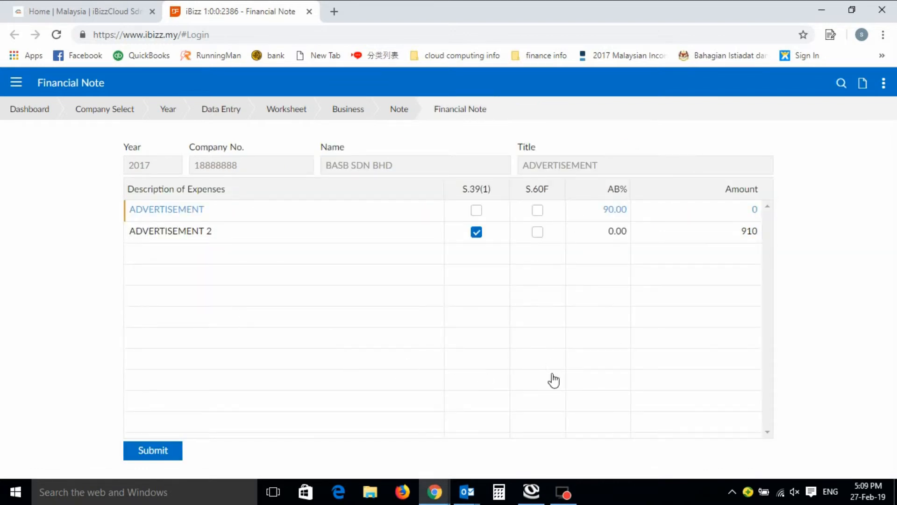
{"action": "left_click", "coordinate": [154, 451]}
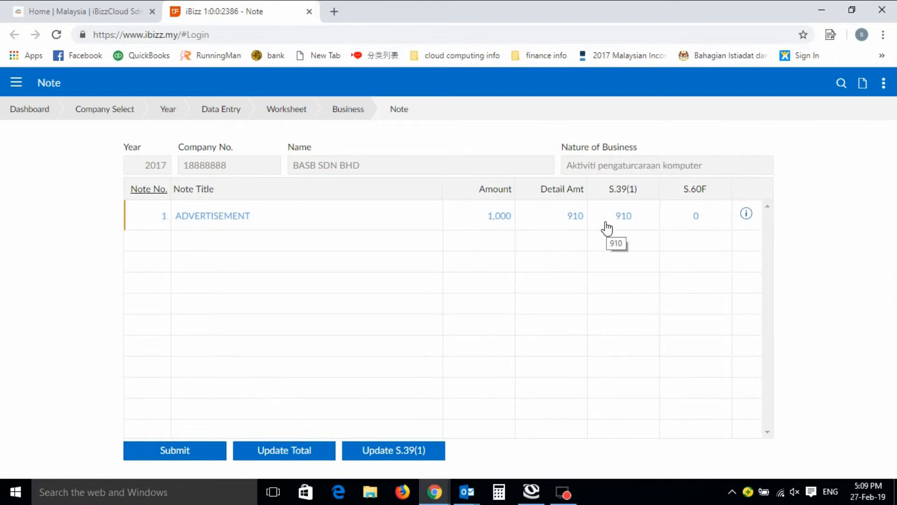
Submit the notes to account, reopen them to update S.39(1), and submit the Disallowable page
{"action": "left_click", "coordinate": [204, 450]}
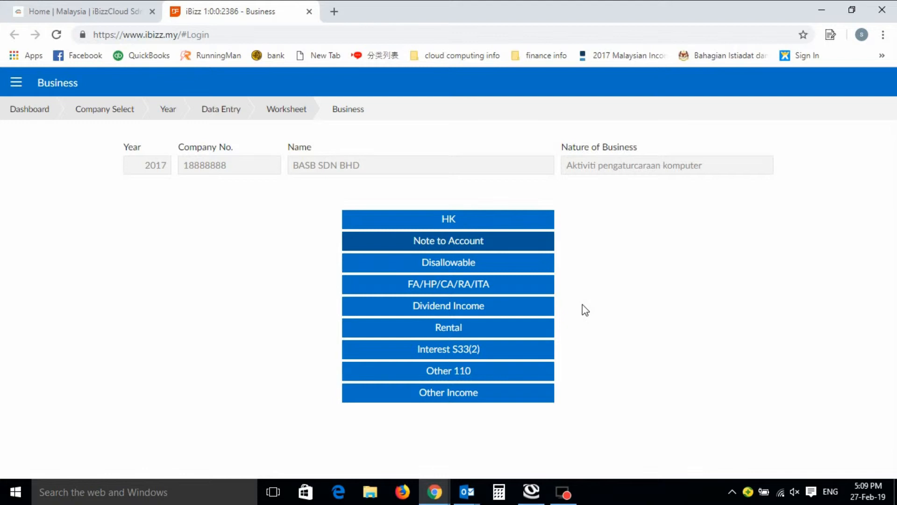
{"action": "left_click", "coordinate": [478, 240]}
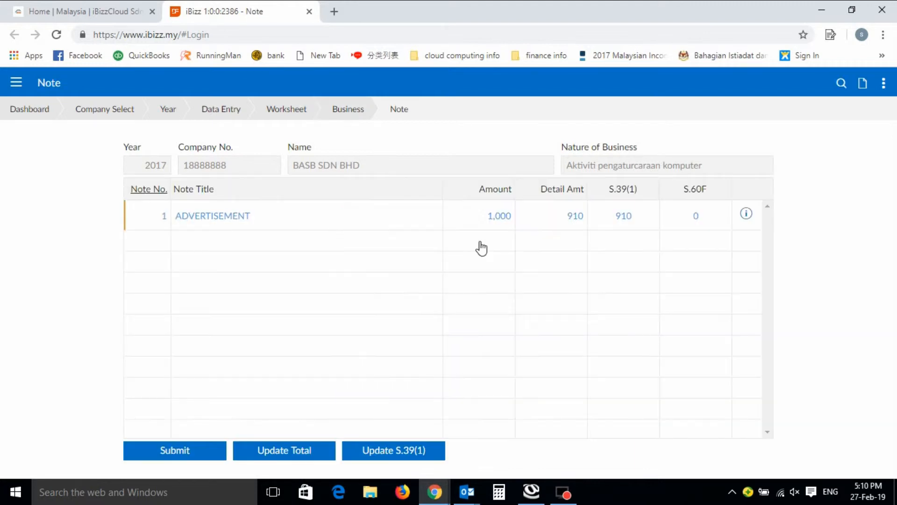
{"action": "left_click", "coordinate": [397, 456]}
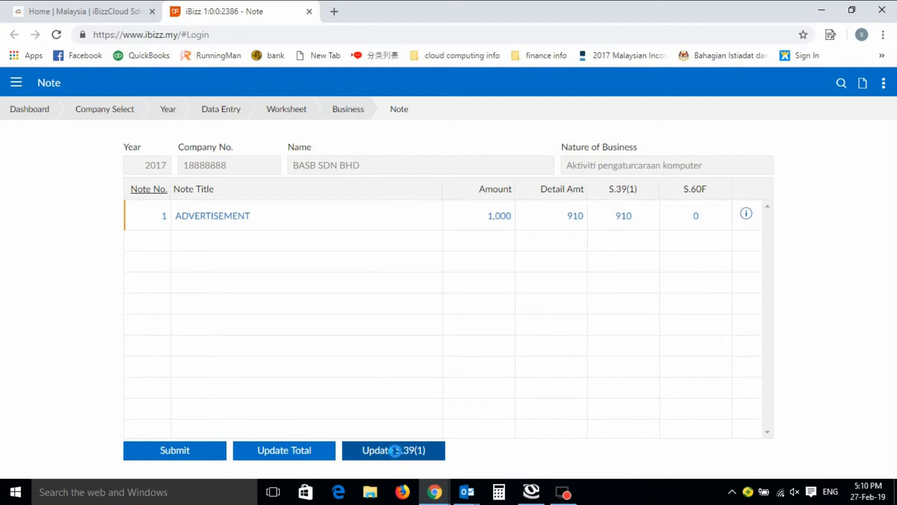
{"action": "left_click", "coordinate": [350, 112]}
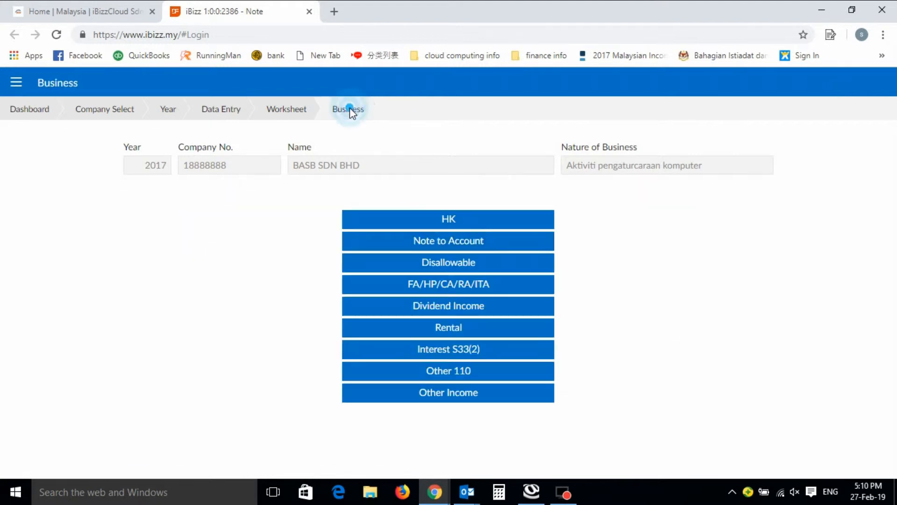
{"action": "left_click", "coordinate": [462, 267]}
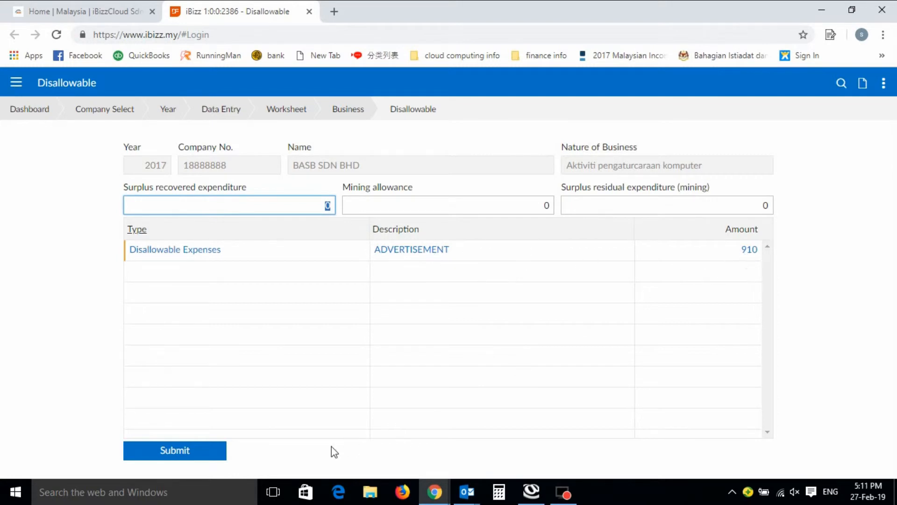
{"action": "left_click", "coordinate": [202, 451]}
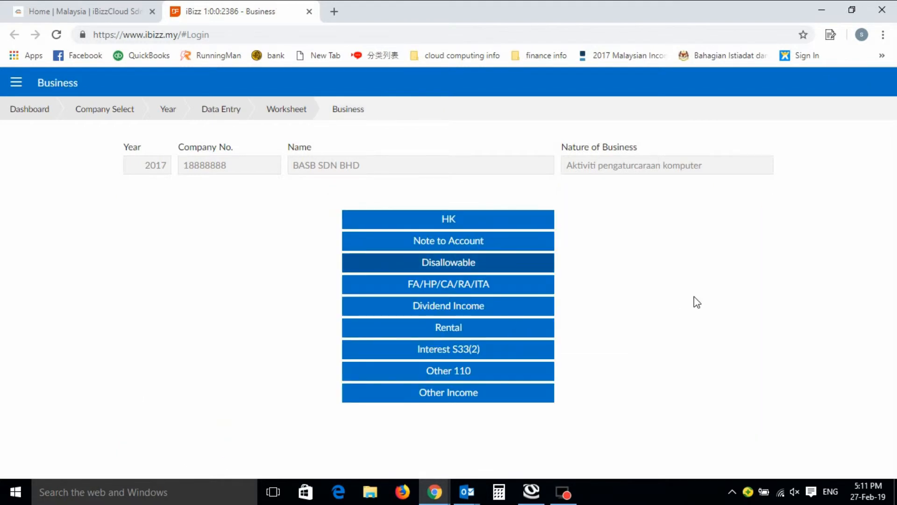
Examine the types available for a new disallowable entry, including the Special Deduction codes under Claim on Deduction
{"action": "left_click", "coordinate": [452, 267]}
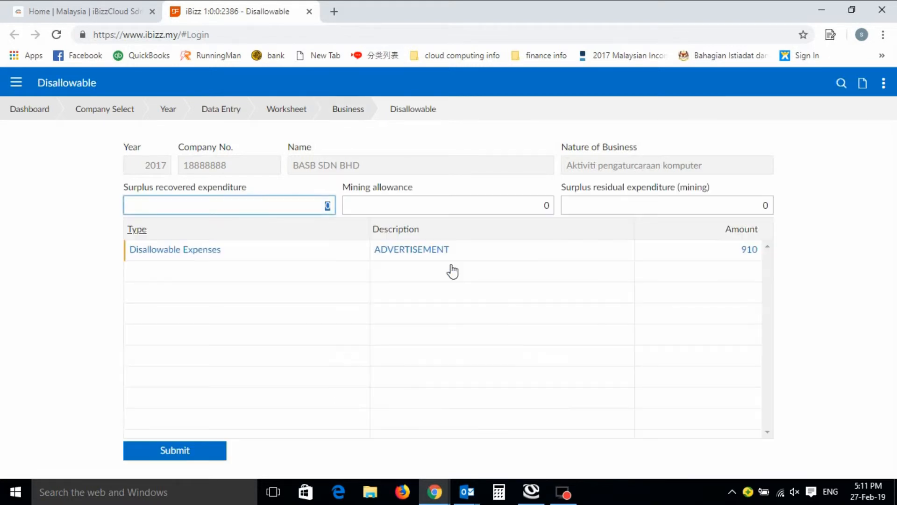
{"action": "left_click", "coordinate": [863, 83]}
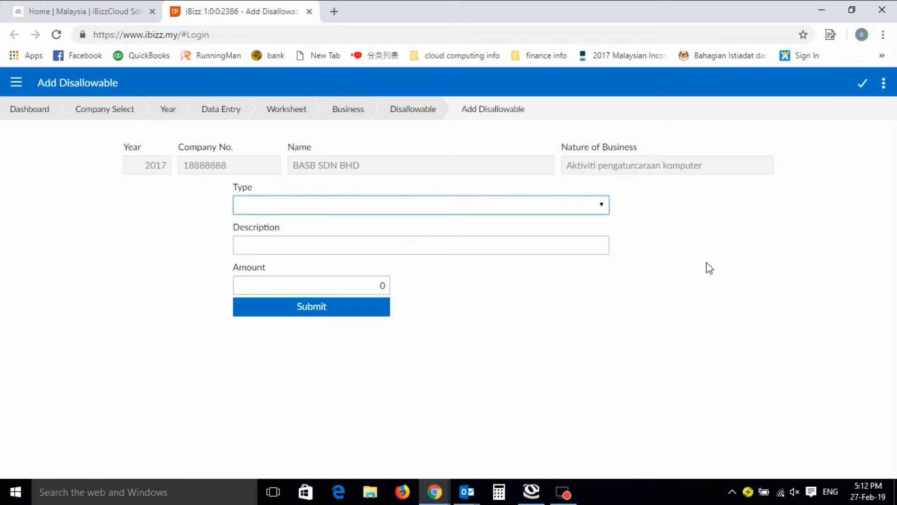
{"action": "left_click", "coordinate": [601, 206]}
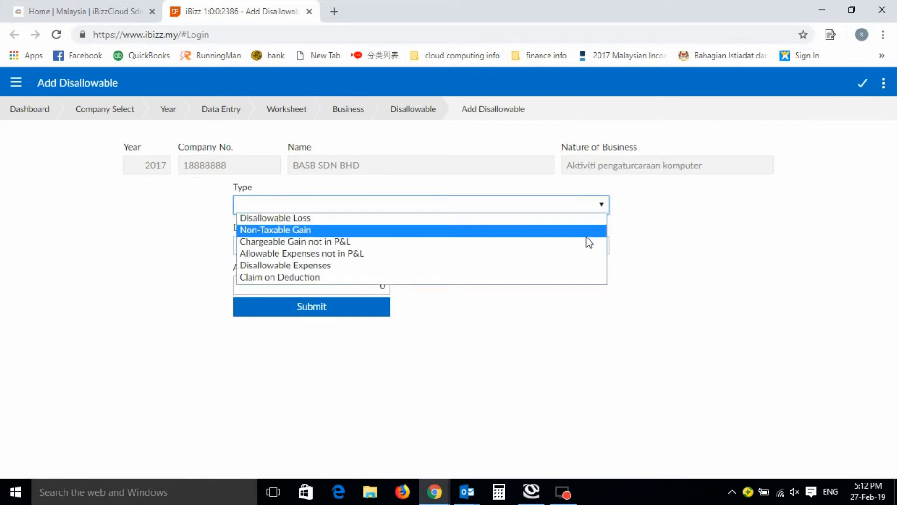
{"action": "left_click", "coordinate": [580, 266]}
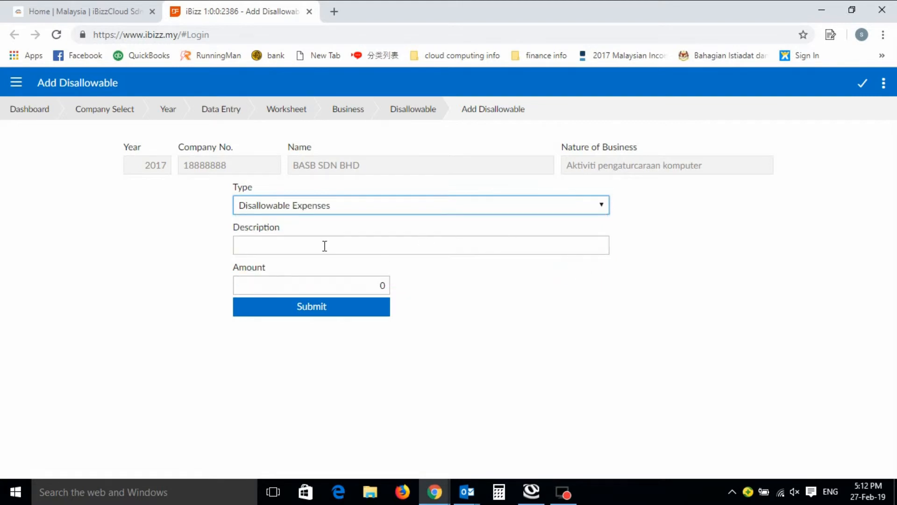
{"action": "left_click", "coordinate": [602, 206]}
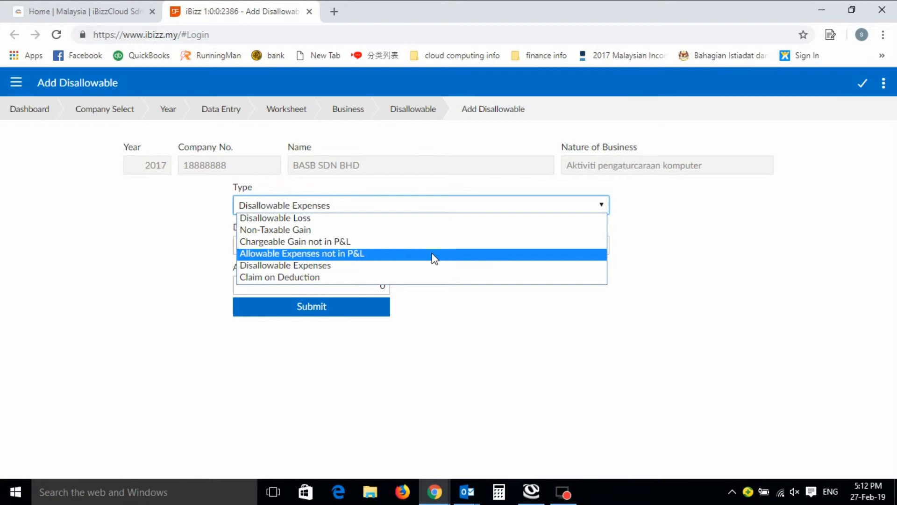
{"action": "left_click", "coordinate": [417, 279]}
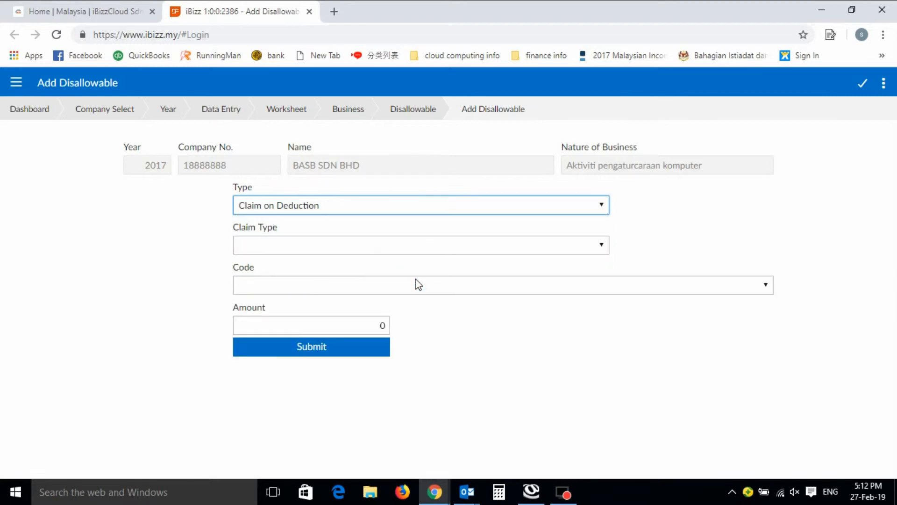
{"action": "left_click", "coordinate": [602, 245]}
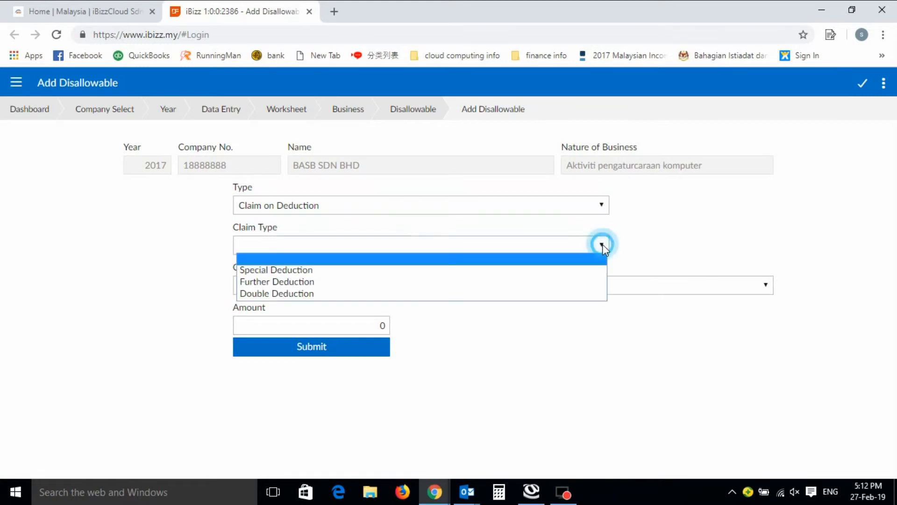
{"action": "left_click", "coordinate": [594, 271]}
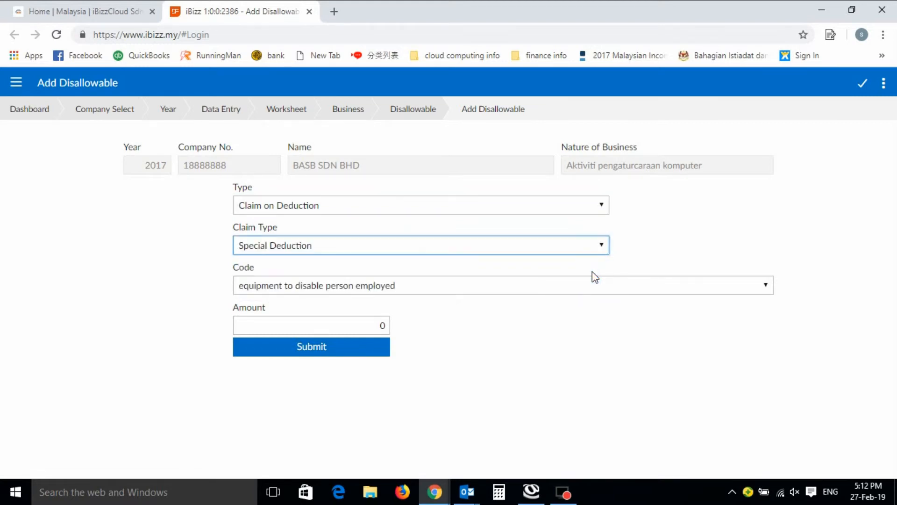
{"action": "left_click", "coordinate": [767, 286]}
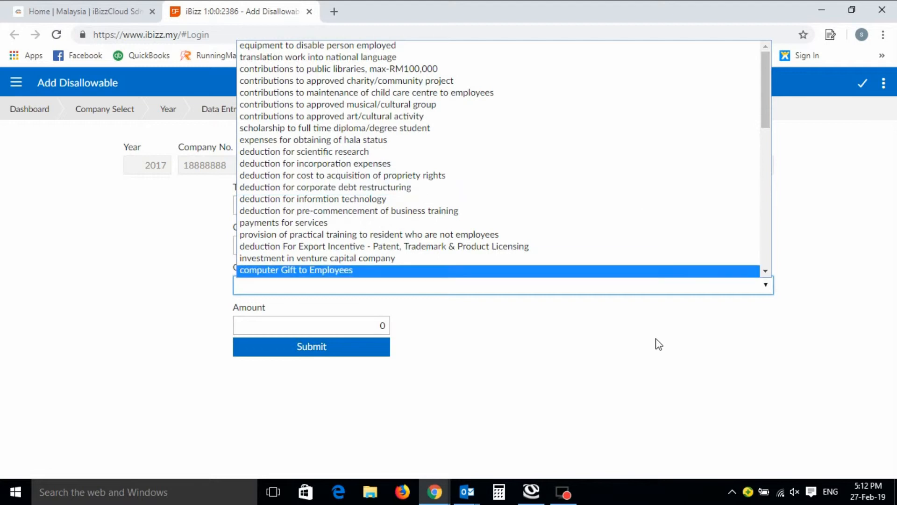
{"action": "left_click", "coordinate": [651, 360]}
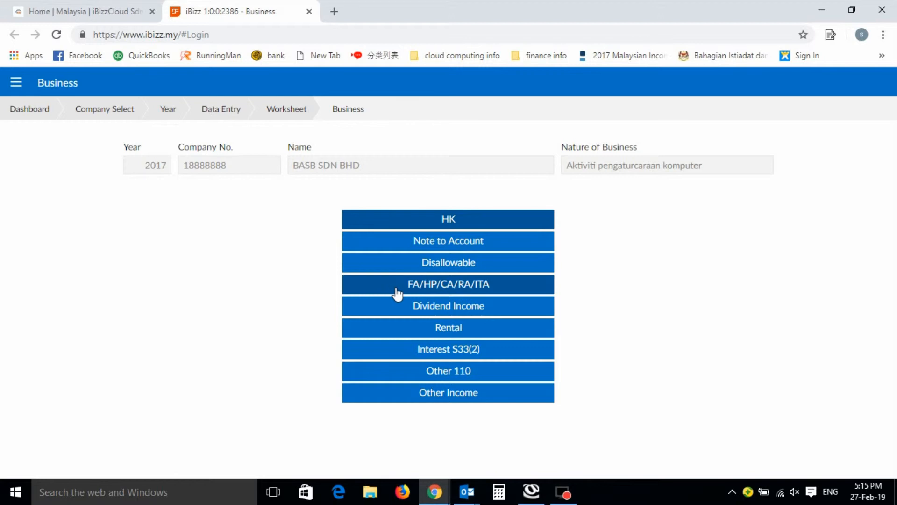
Look at the Dividend page and the blank form for a new rental, and return to the Business page
{"action": "left_click", "coordinate": [458, 306]}
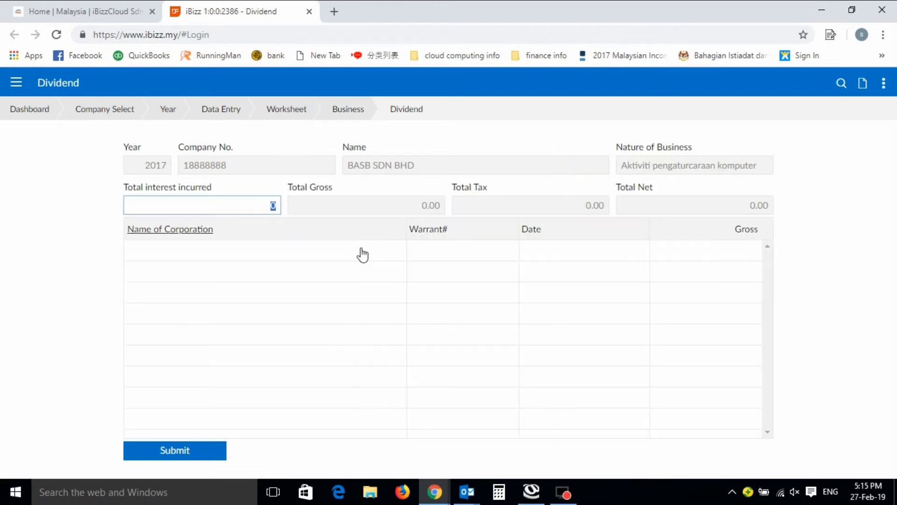
{"action": "left_click", "coordinate": [352, 113]}
{"action": "left_click", "coordinate": [441, 328]}
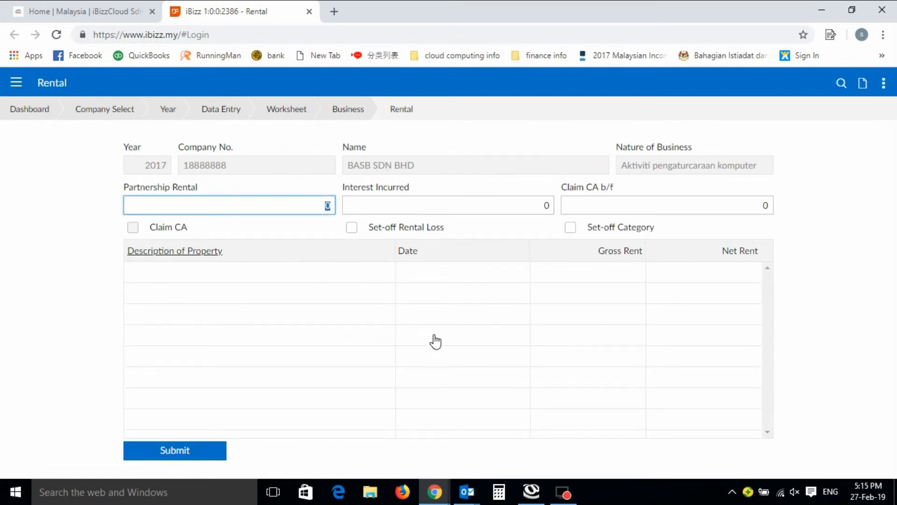
{"action": "left_click", "coordinate": [863, 84]}
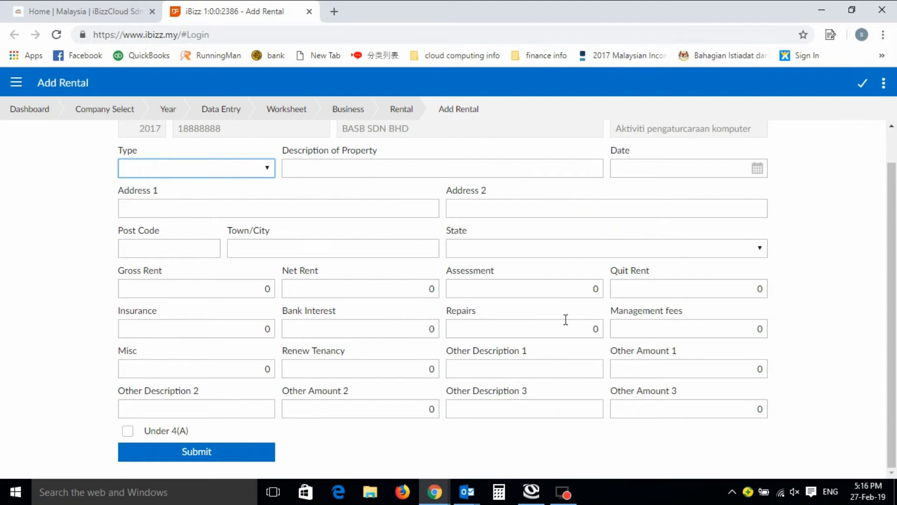
{"action": "left_click", "coordinate": [408, 112]}
{"action": "left_click", "coordinate": [356, 112]}
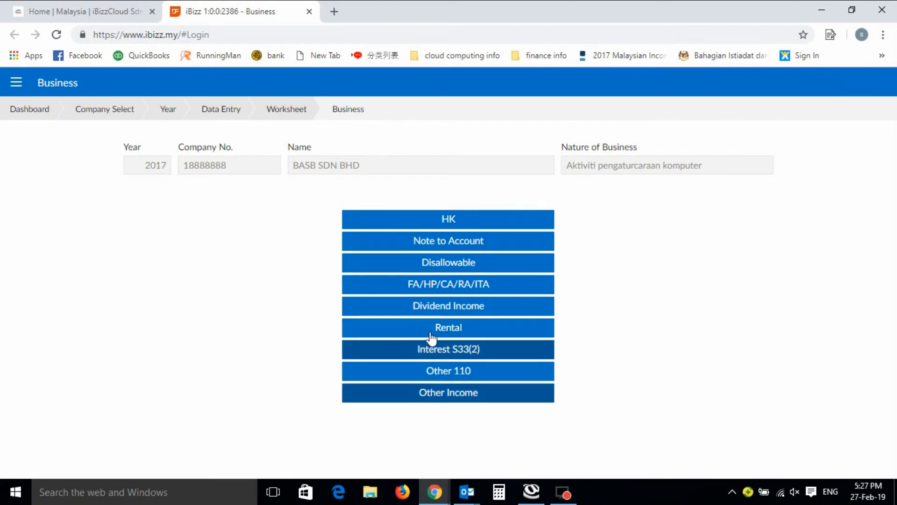
Add an Interest Income entry to Interest S33(2) with asset FIXED DEPOSIT, description FD and amount 10000, and submit it
{"action": "left_click", "coordinate": [481, 360]}
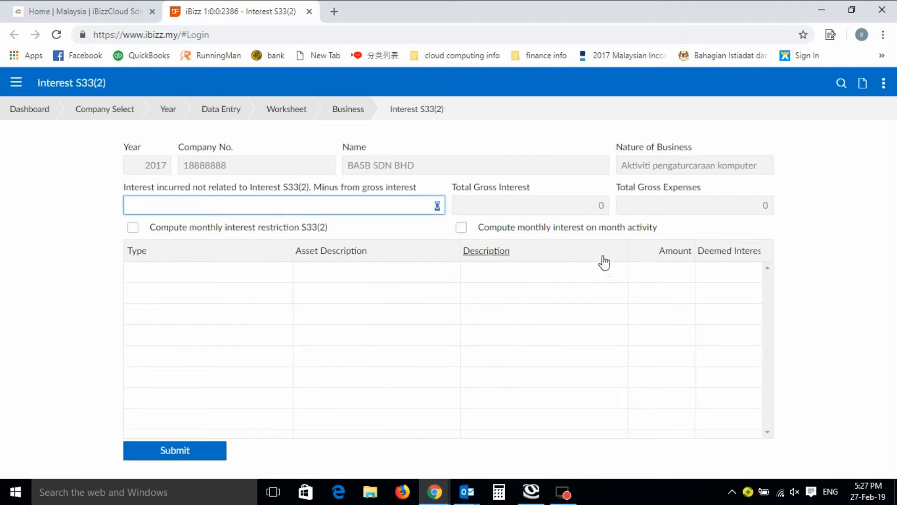
{"action": "left_click", "coordinate": [864, 86]}
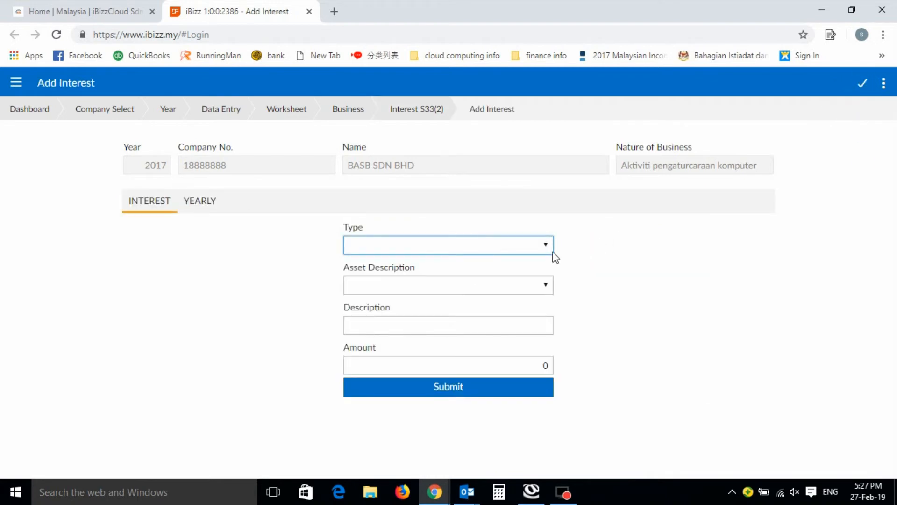
{"action": "left_click", "coordinate": [549, 253]}
{"action": "left_click", "coordinate": [543, 258]}
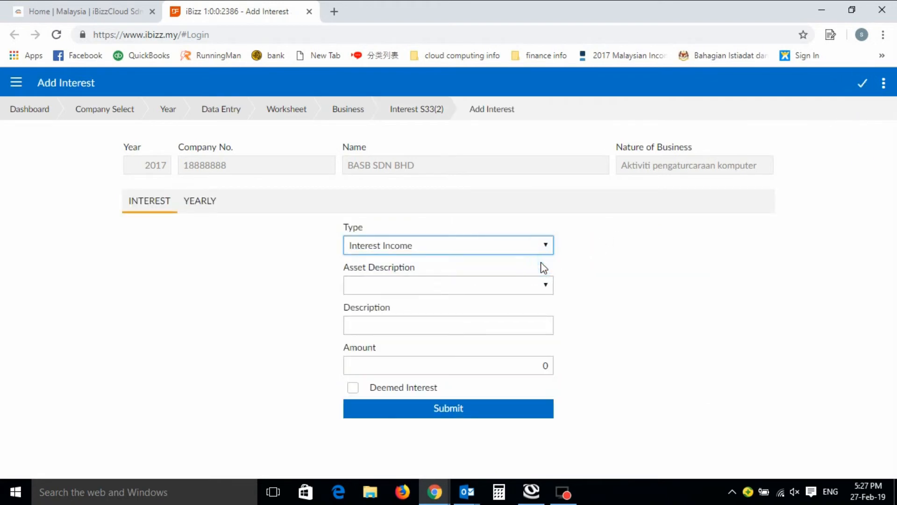
{"action": "left_click", "coordinate": [550, 288]}
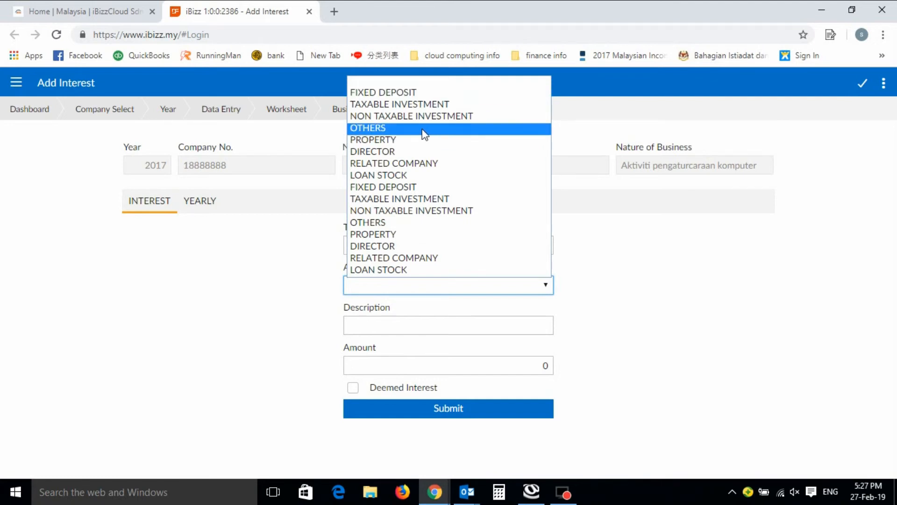
{"action": "left_click", "coordinate": [416, 92]}
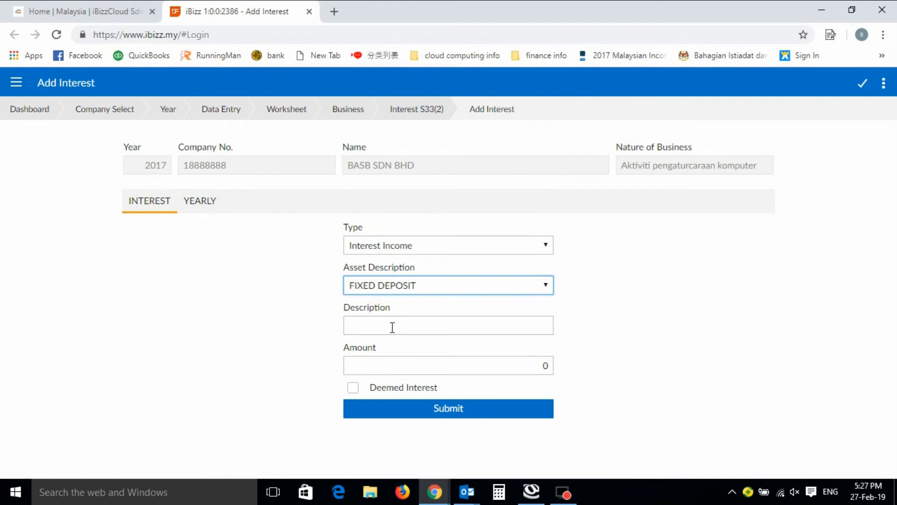
{"action": "left_click", "coordinate": [532, 326]}
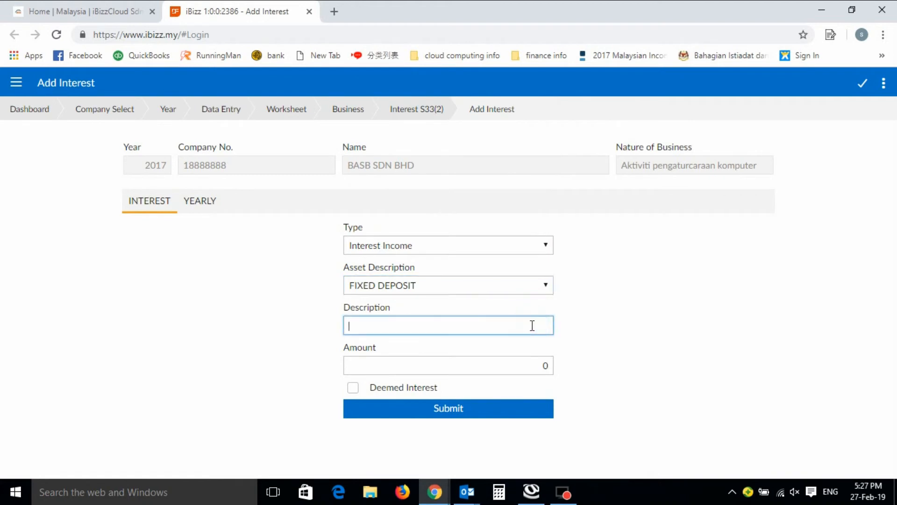
{"action": "type", "text": "FD"}
{"action": "left_click", "coordinate": [499, 363]}
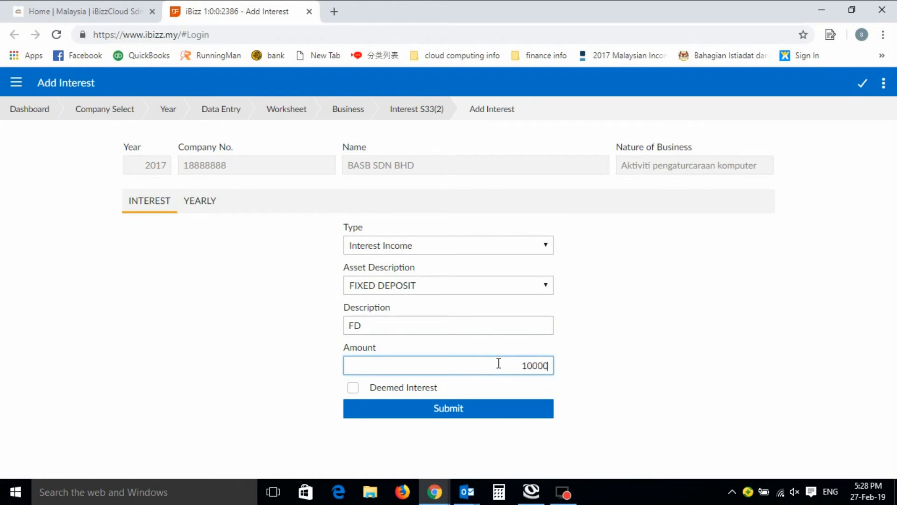
{"action": "left_click", "coordinate": [453, 414]}
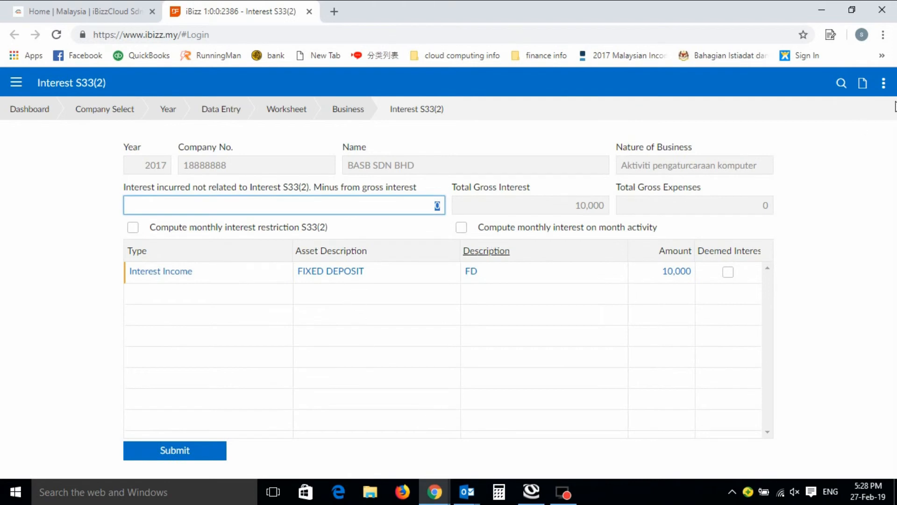
Add an Interest Expenses entry to Interest S33(2) with asset OVERDRAFT, description OVERDRAFT and amount 1000, and submit it
{"action": "left_click", "coordinate": [862, 84]}
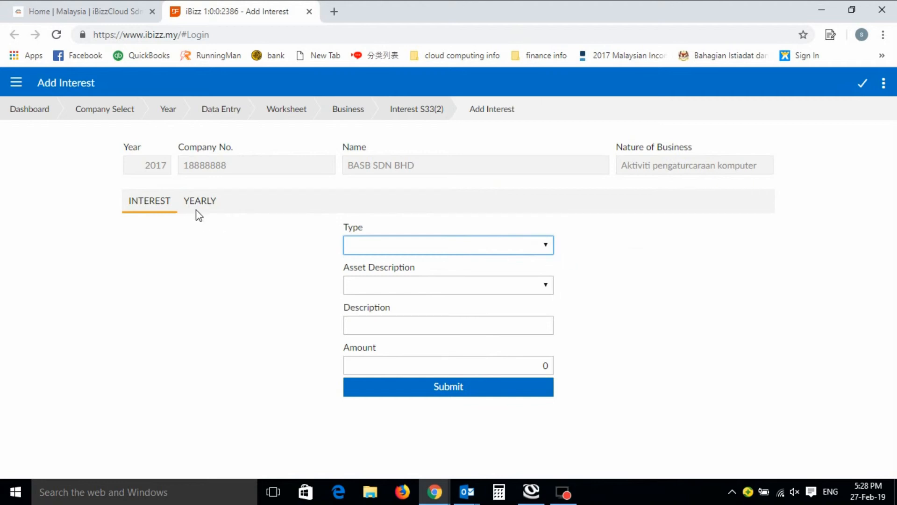
{"action": "left_click", "coordinate": [545, 245]}
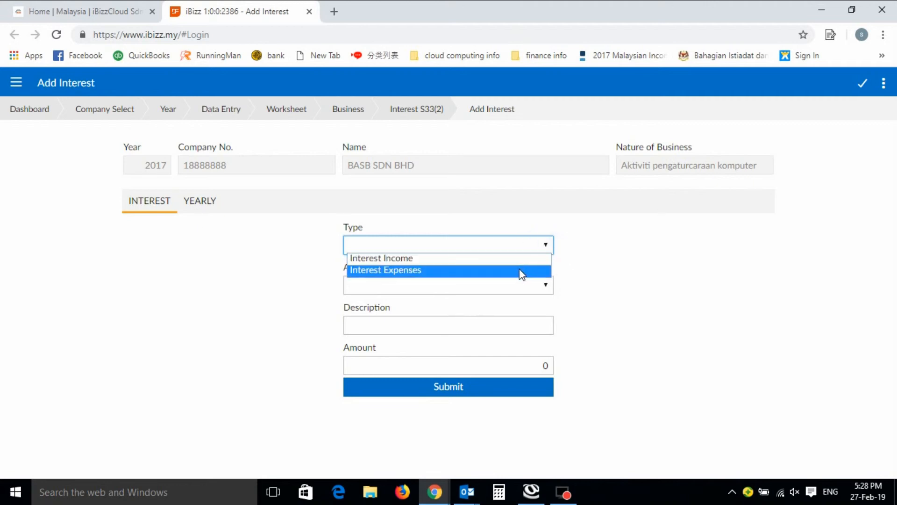
{"action": "left_click", "coordinate": [520, 270]}
{"action": "left_click", "coordinate": [545, 286]}
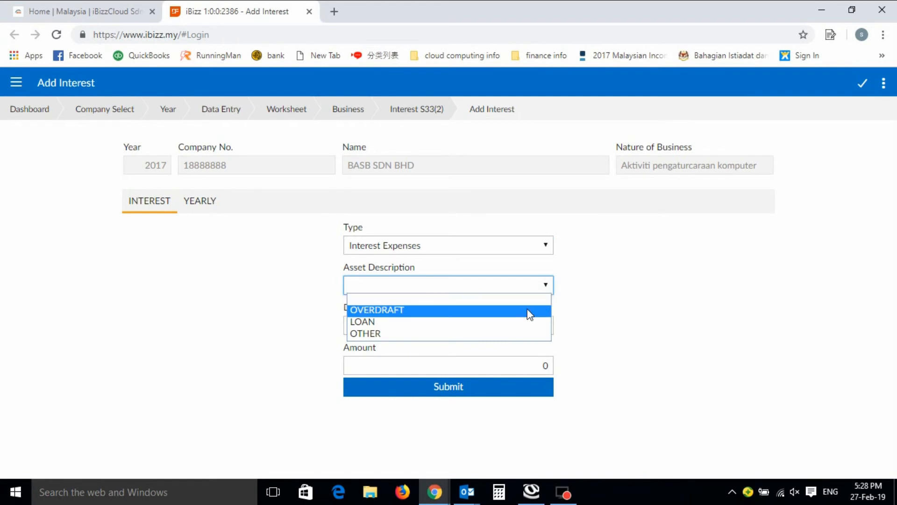
{"action": "left_click", "coordinate": [530, 311]}
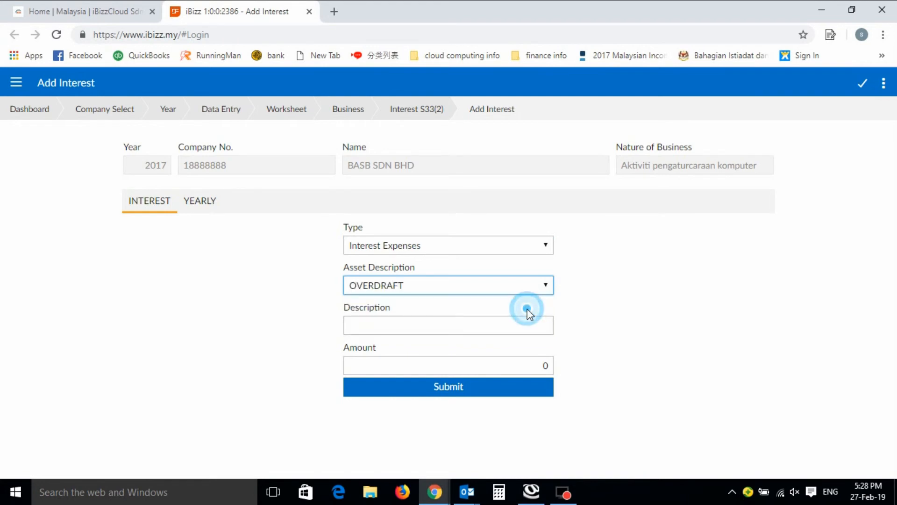
{"action": "left_click", "coordinate": [548, 287]}
{"action": "left_click", "coordinate": [548, 287]}
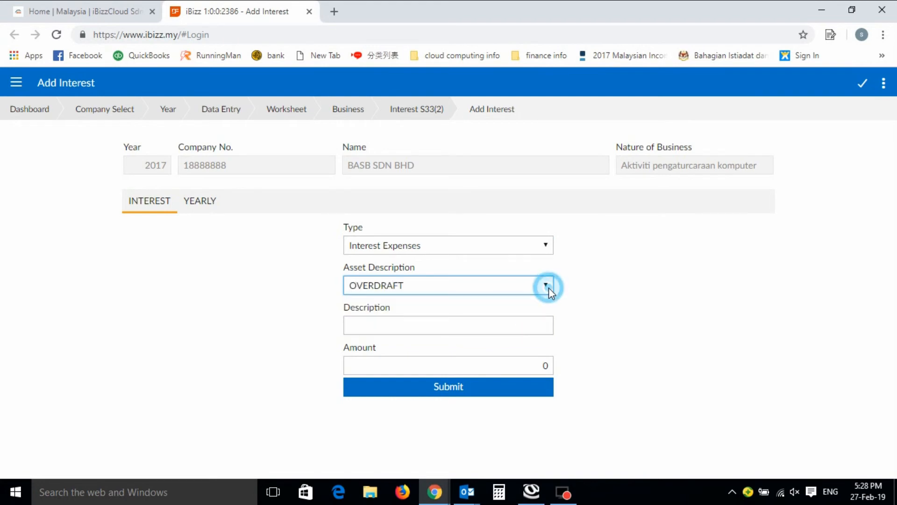
{"action": "left_click", "coordinate": [541, 327]}
{"action": "type", "text": "OVERDRA"}
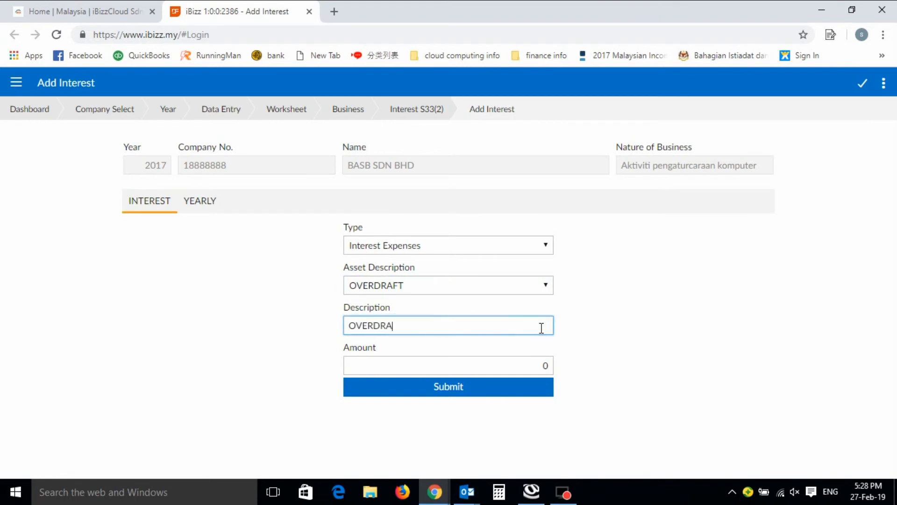
{"action": "type", "text": "FT"}
{"action": "left_click", "coordinate": [529, 364]}
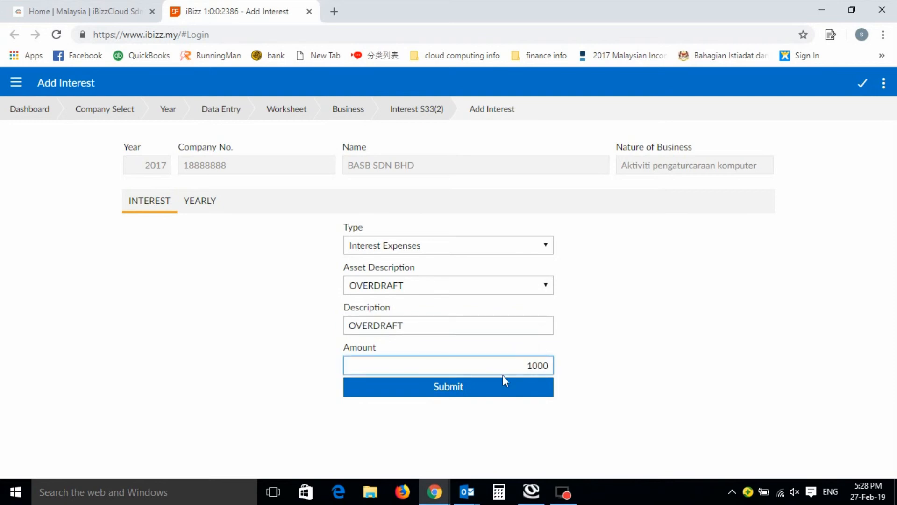
{"action": "left_click", "coordinate": [456, 386]}
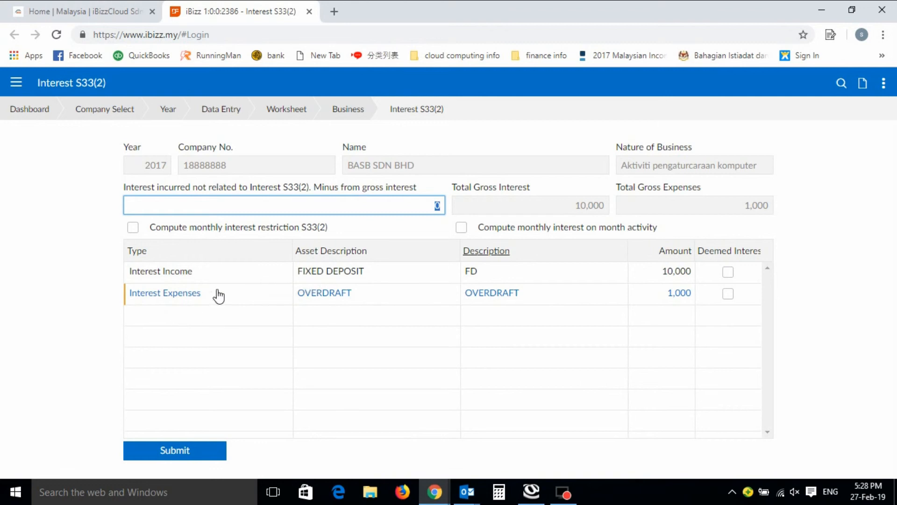
Turn on Compute monthly interest restriction S33(2) and look at the period breakdown of a blank new interest entry
{"action": "left_click", "coordinate": [133, 228]}
{"action": "left_click", "coordinate": [864, 85]}
{"action": "left_click", "coordinate": [216, 207]}
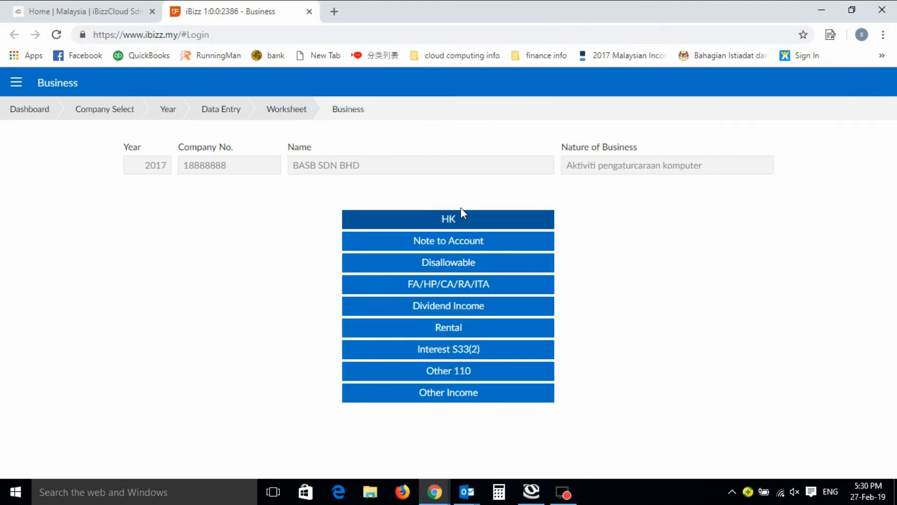
Examine the types and codes available for a new Other 110 entry, and return to the Business page without saving
{"action": "left_click", "coordinate": [452, 379]}
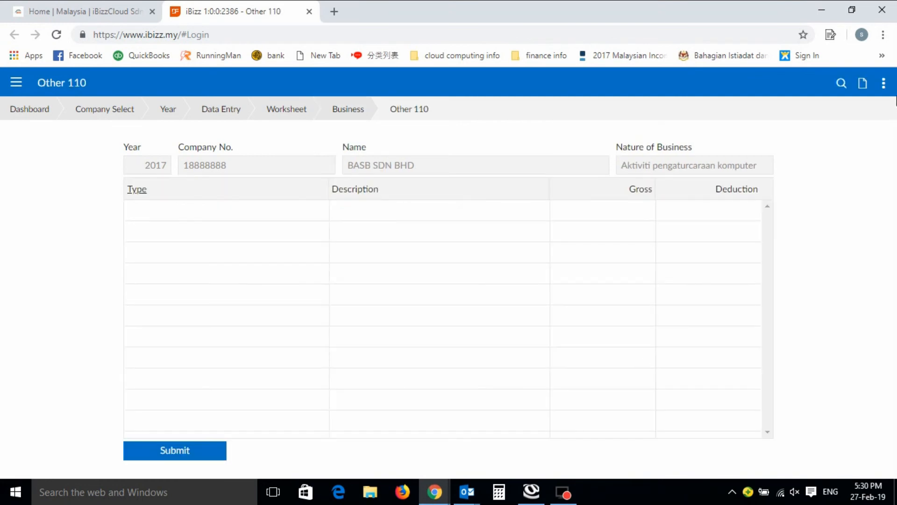
{"action": "left_click", "coordinate": [864, 83]}
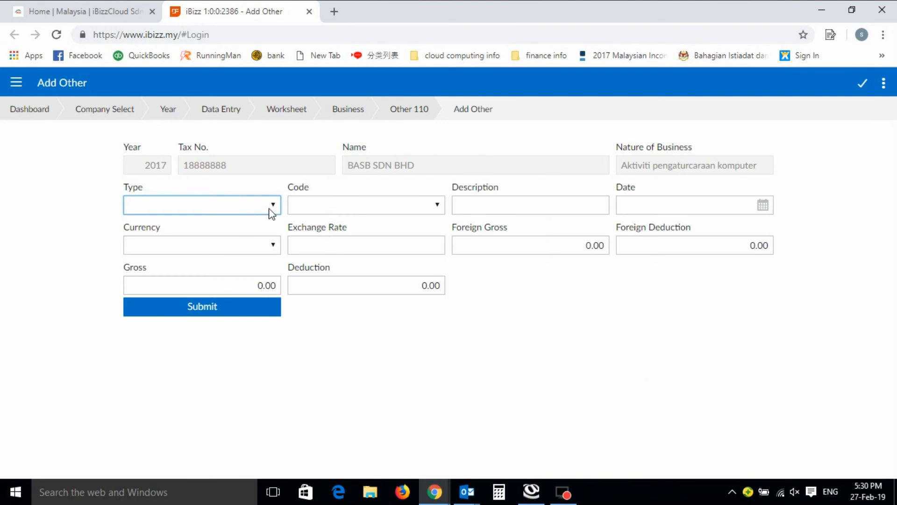
{"action": "left_click", "coordinate": [272, 210]}
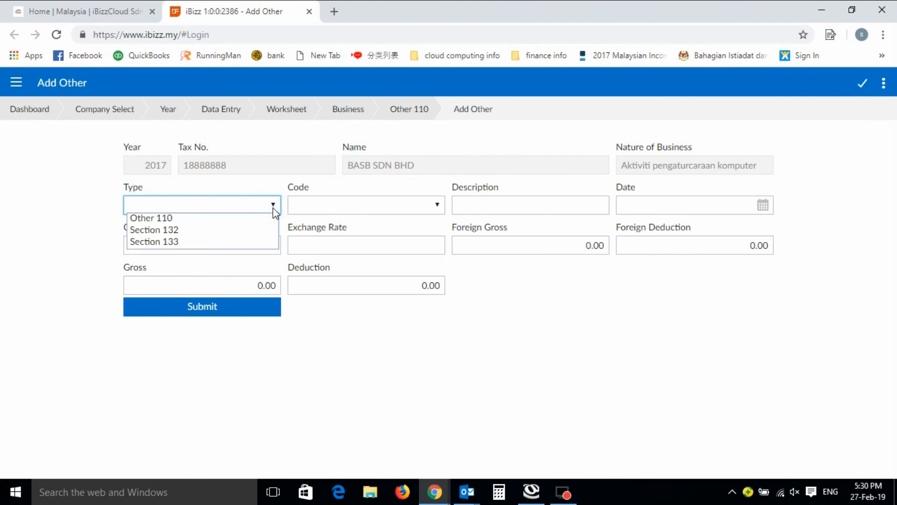
{"action": "left_click", "coordinate": [266, 222]}
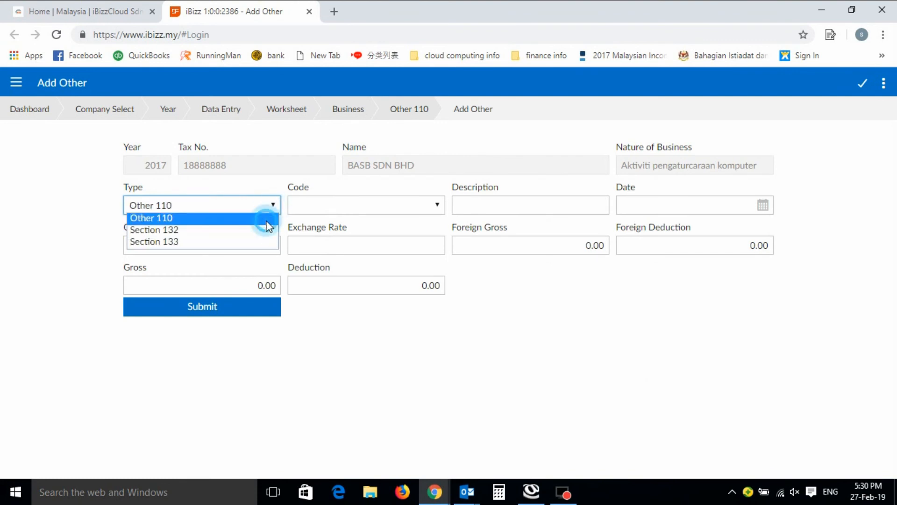
{"action": "left_click", "coordinate": [437, 204]}
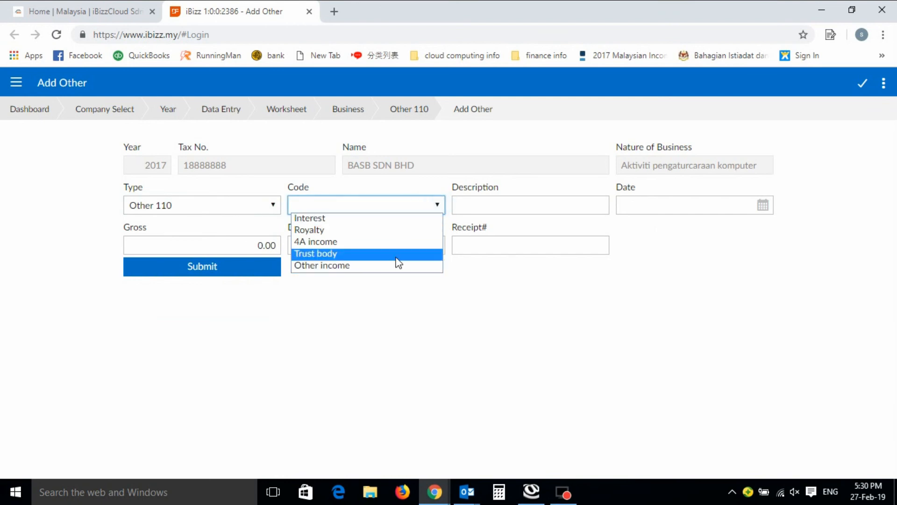
{"action": "left_click", "coordinate": [362, 111]}
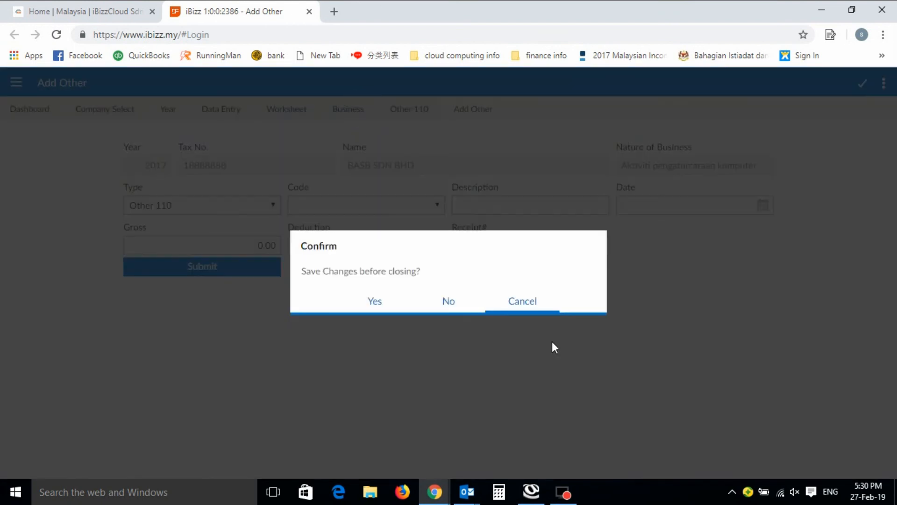
{"action": "left_click", "coordinate": [436, 304]}
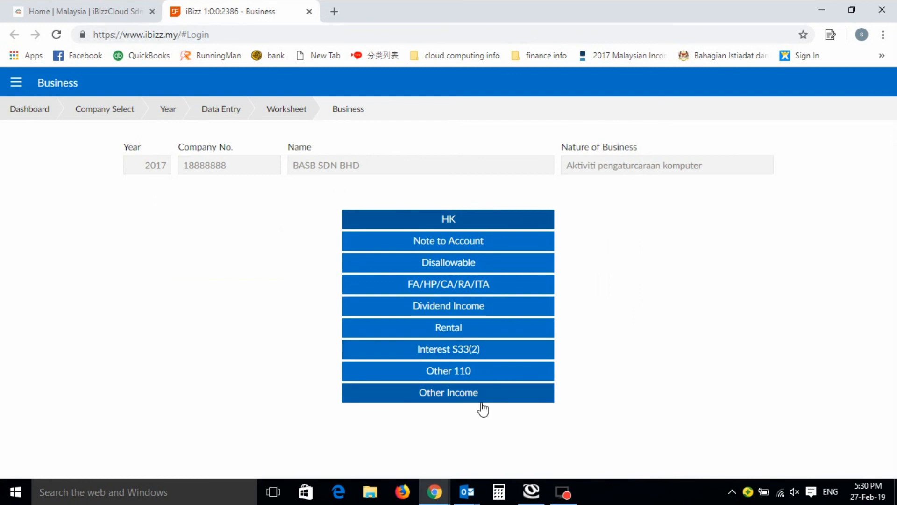
Look at the Other Income page and its blank new-entry form, and return to the Business page
{"action": "left_click", "coordinate": [467, 402]}
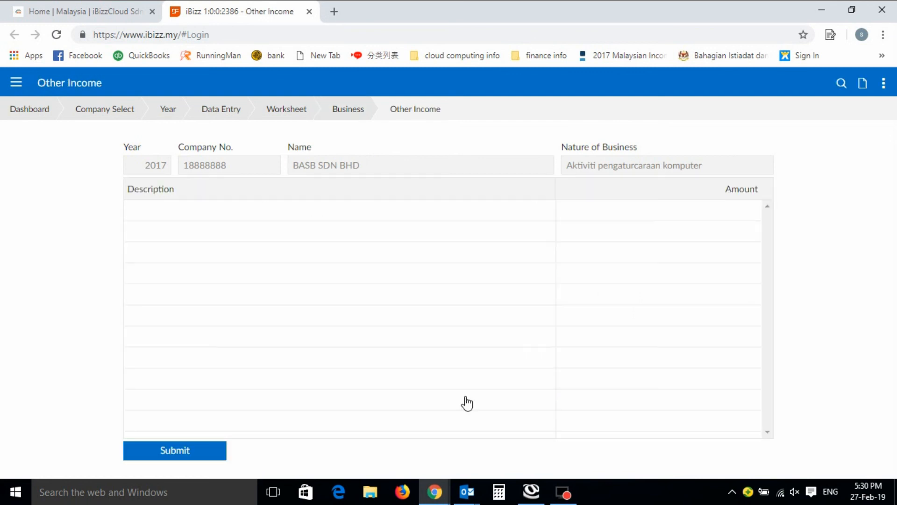
{"action": "left_click", "coordinate": [863, 84]}
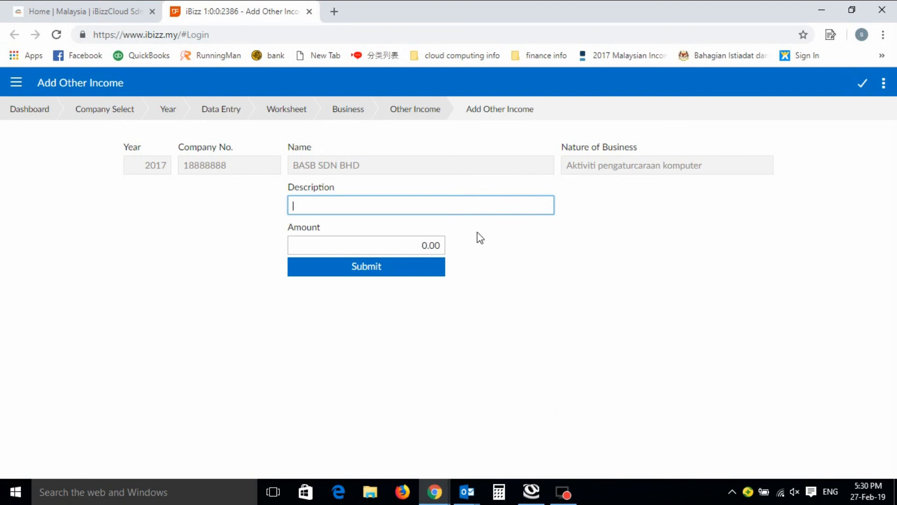
{"action": "left_click", "coordinate": [346, 112]}
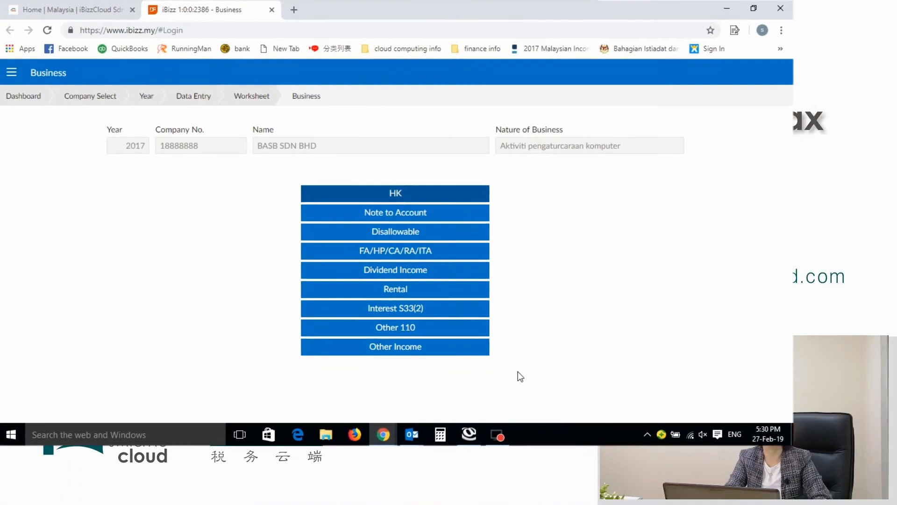